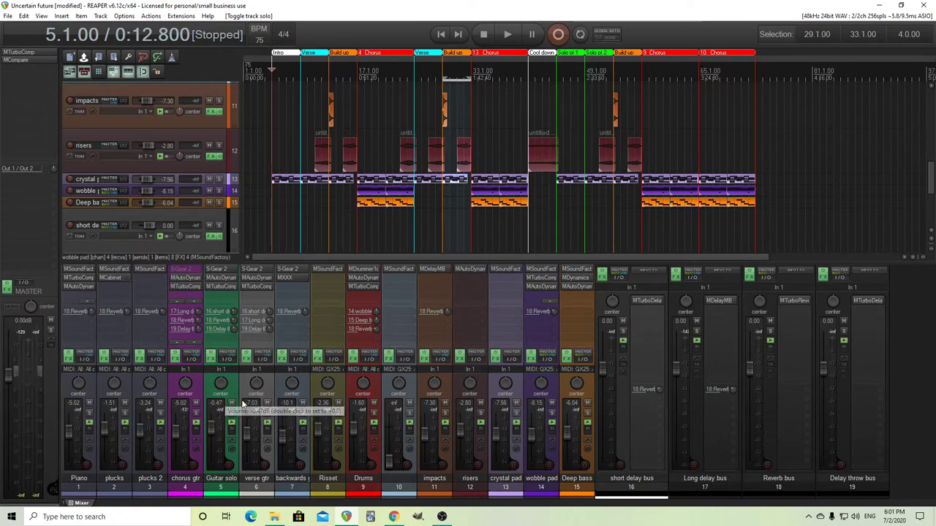
Scroll the track list to the top and solo the plucks track
{"action": "left_click_drag", "start_coordinate": [930, 173], "coordinate": [921, 95]}
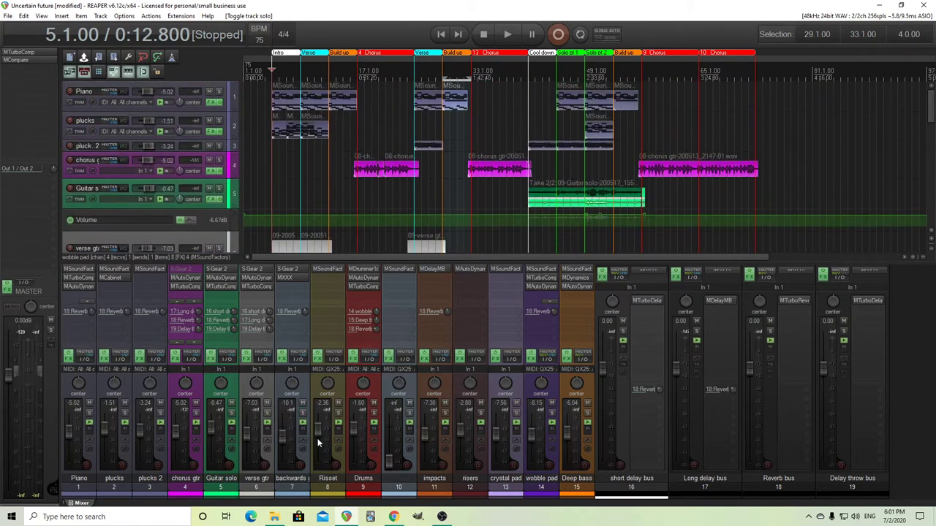
{"action": "left_click", "coordinate": [124, 417]}
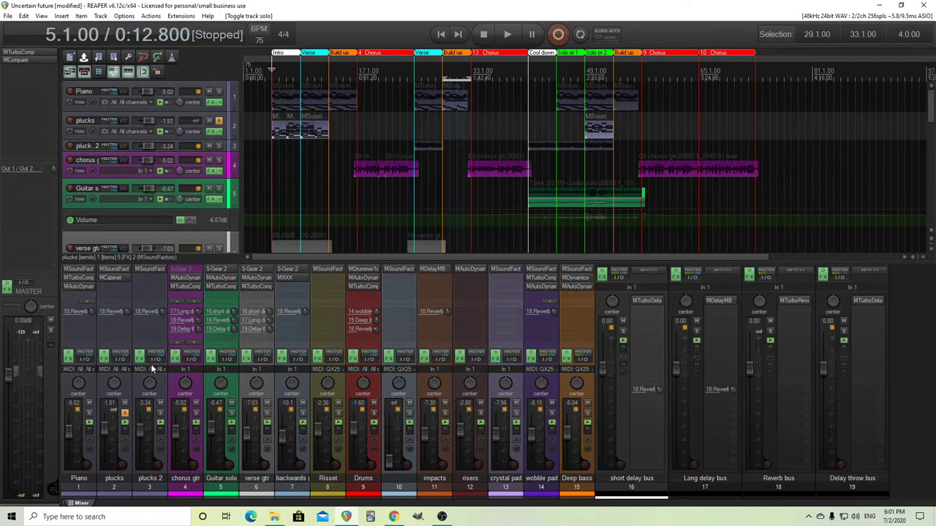
Glance at the plucks MCabinet effect, then open the plucks MSoundFactory instrument
{"action": "left_click", "coordinate": [114, 278]}
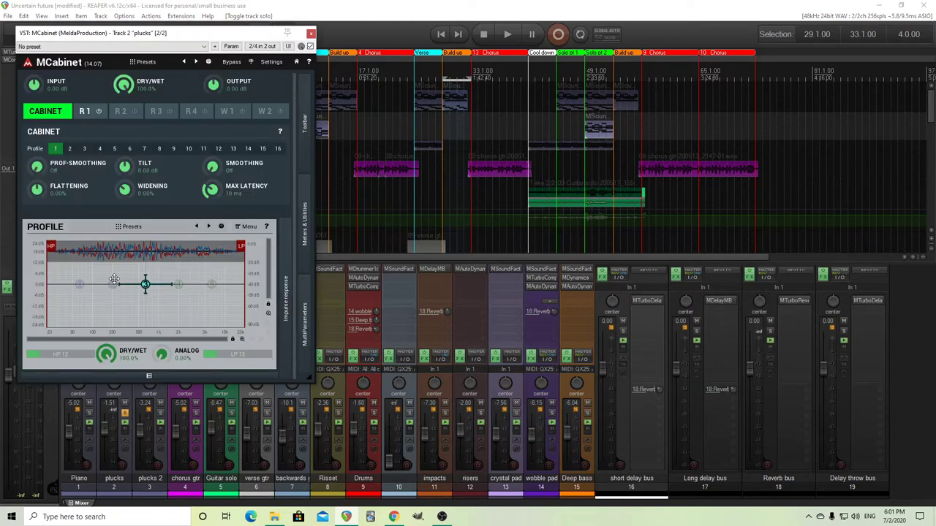
{"action": "left_click", "coordinate": [310, 34]}
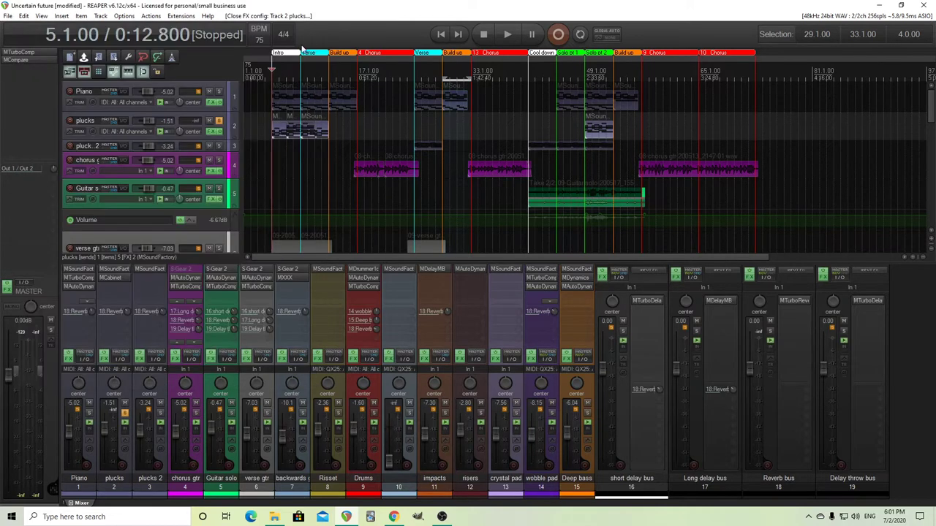
{"action": "left_click", "coordinate": [114, 269]}
Resize and reposition the MSoundFactory window to show OP blend and the preset browser
{"action": "left_click_drag", "start_coordinate": [317, 199], "coordinate": [385, 86]}
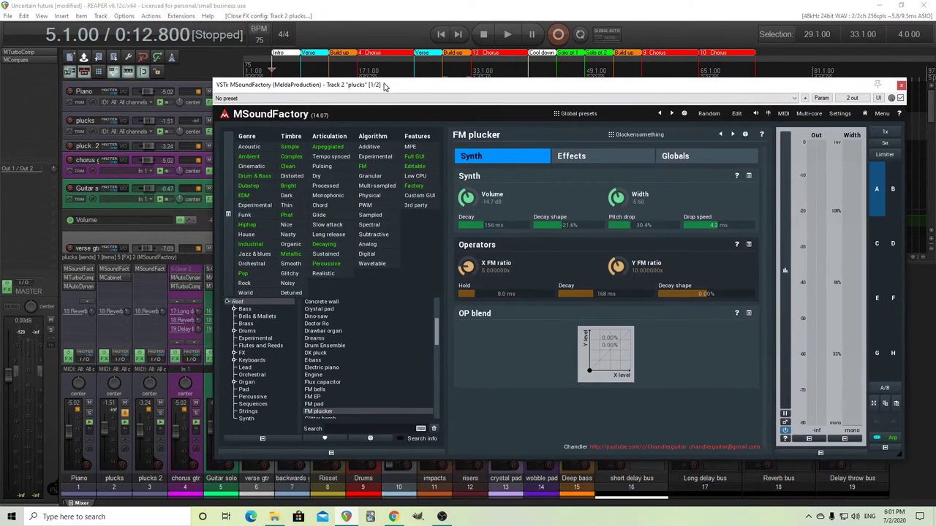
{"action": "left_click", "coordinate": [333, 452]}
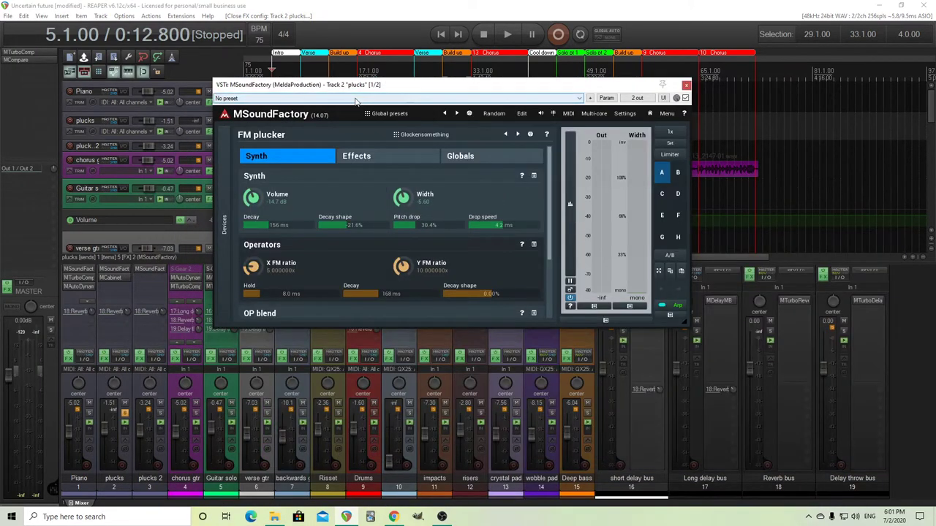
{"action": "left_click_drag", "start_coordinate": [689, 325], "coordinate": [725, 425]}
{"action": "left_click", "coordinate": [225, 285]}
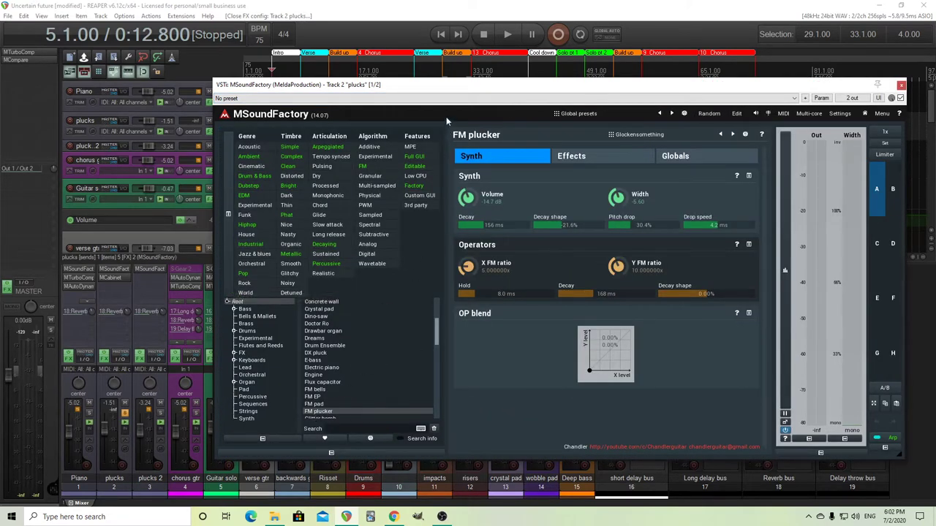
{"action": "left_click_drag", "start_coordinate": [439, 85], "coordinate": [345, 79]}
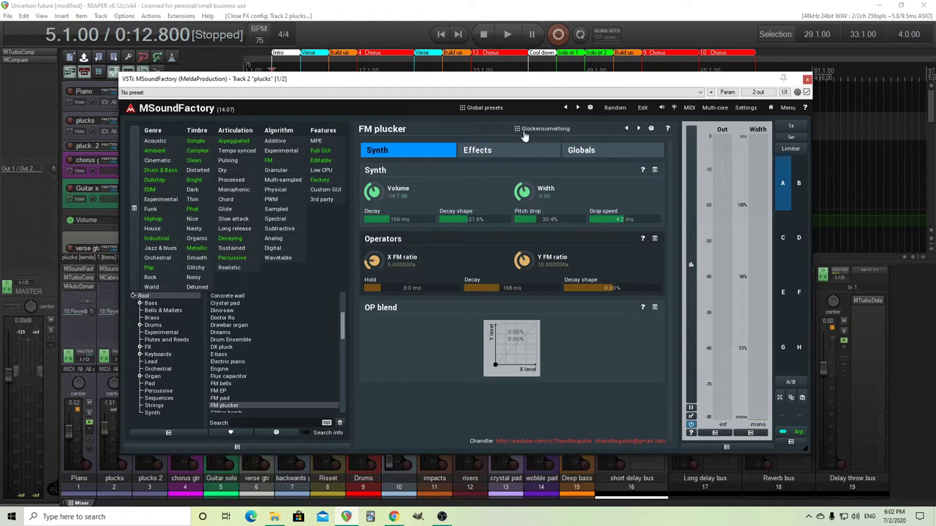
{"action": "left_click_drag", "start_coordinate": [544, 83], "coordinate": [564, 155]}
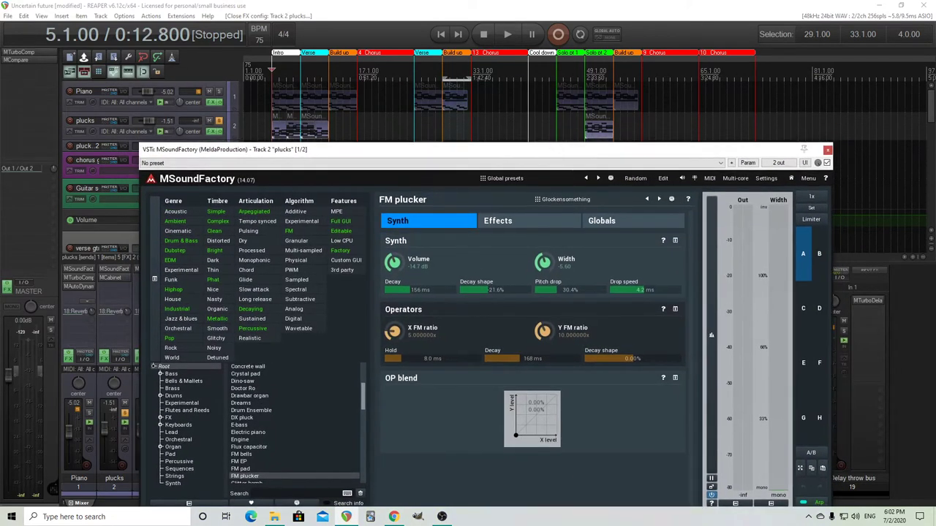
{"action": "left_click", "coordinate": [509, 35]}
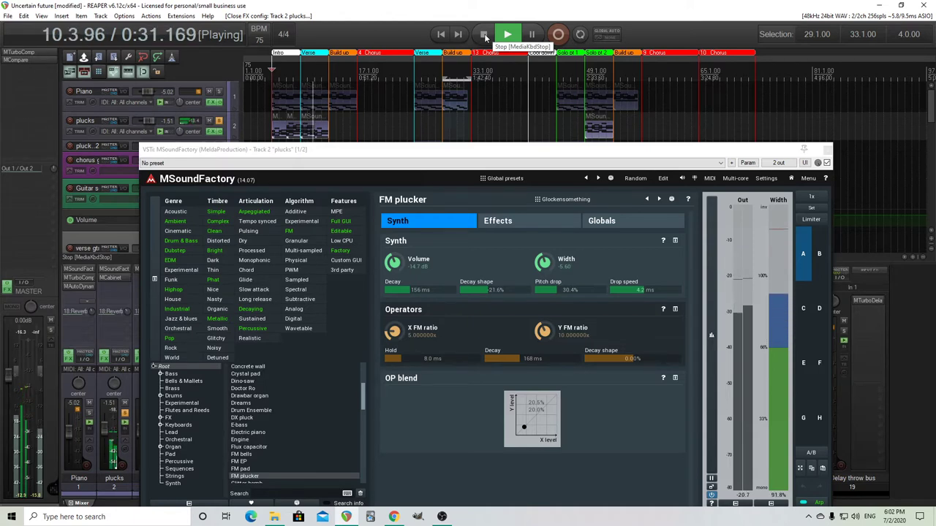
{"action": "left_click", "coordinate": [485, 35]}
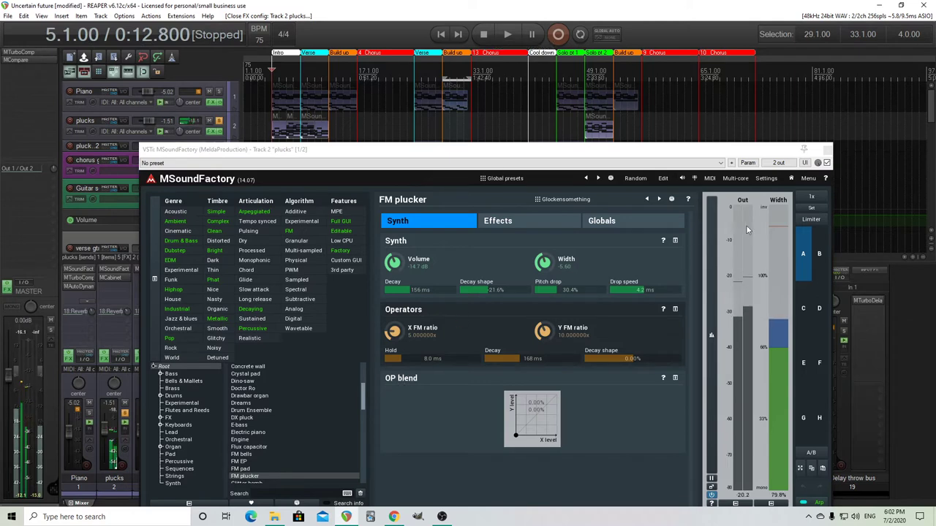
{"action": "left_click_drag", "start_coordinate": [694, 149], "coordinate": [720, 126]}
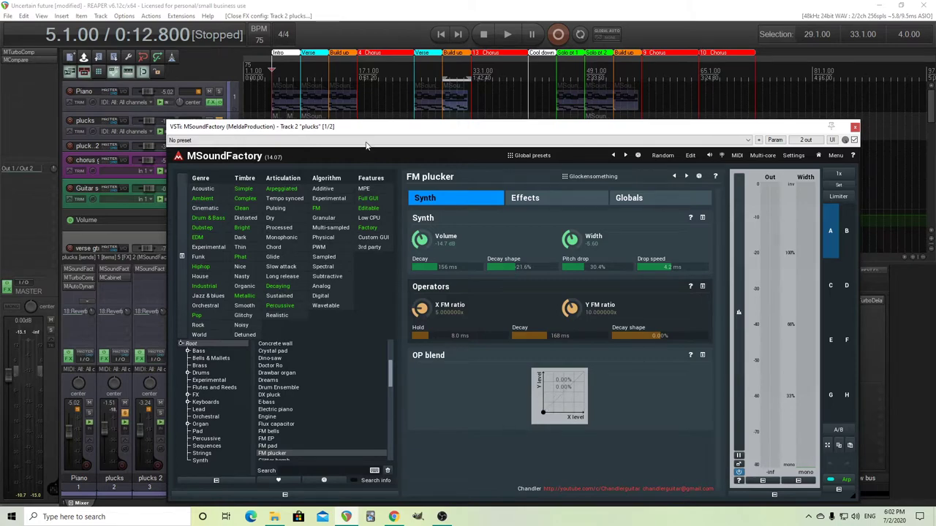
{"action": "left_click_drag", "start_coordinate": [363, 135], "coordinate": [294, 186]}
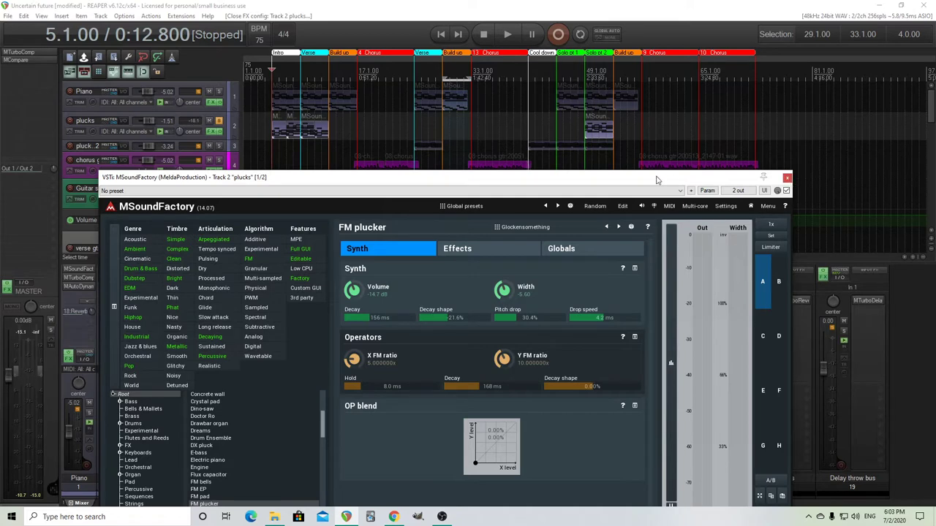
View the plucks arpeggiator settings, then close them and the MSoundFactory window
{"action": "left_click_drag", "start_coordinate": [656, 179], "coordinate": [644, 117]}
{"action": "left_click", "coordinate": [753, 472]}
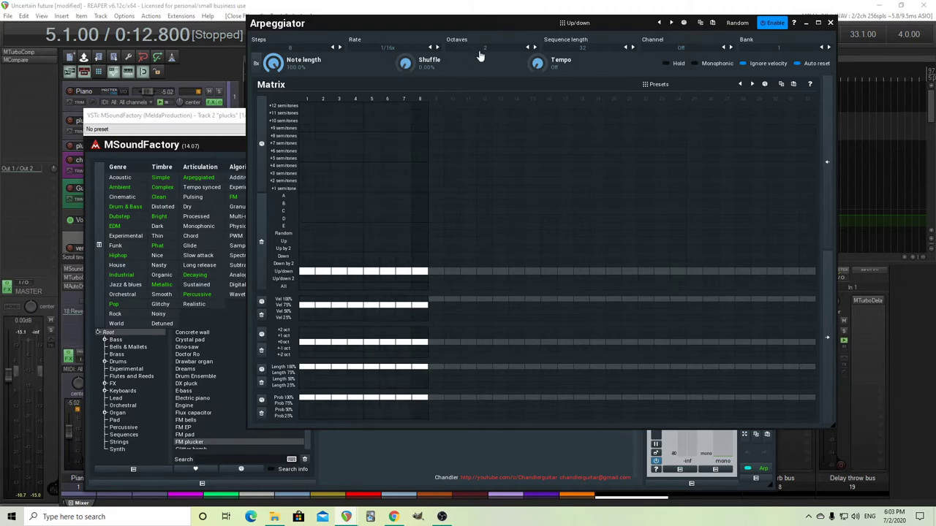
{"action": "left_click", "coordinate": [830, 23]}
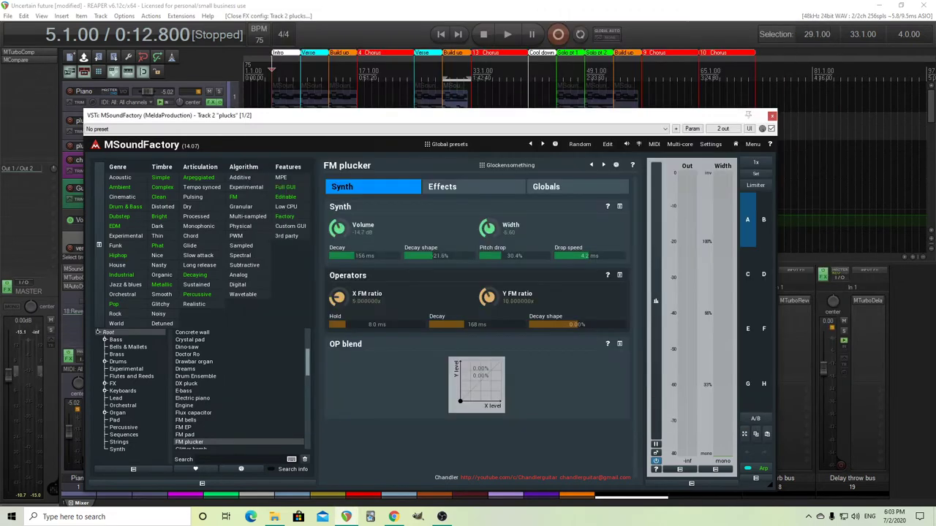
{"action": "left_click", "coordinate": [772, 116]}
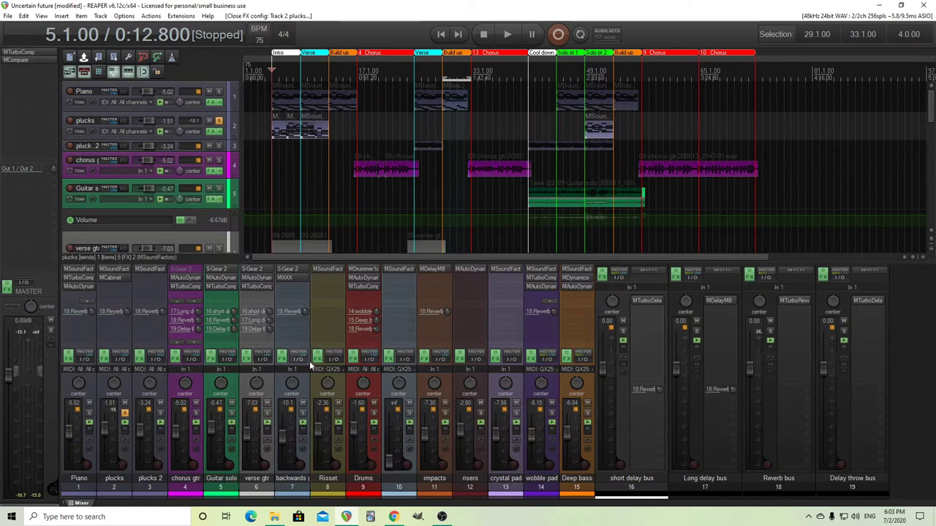
Check the Reverb bus MTurboReverb, then move the solo from plucks to crystal pad
{"action": "left_click", "coordinate": [796, 299]}
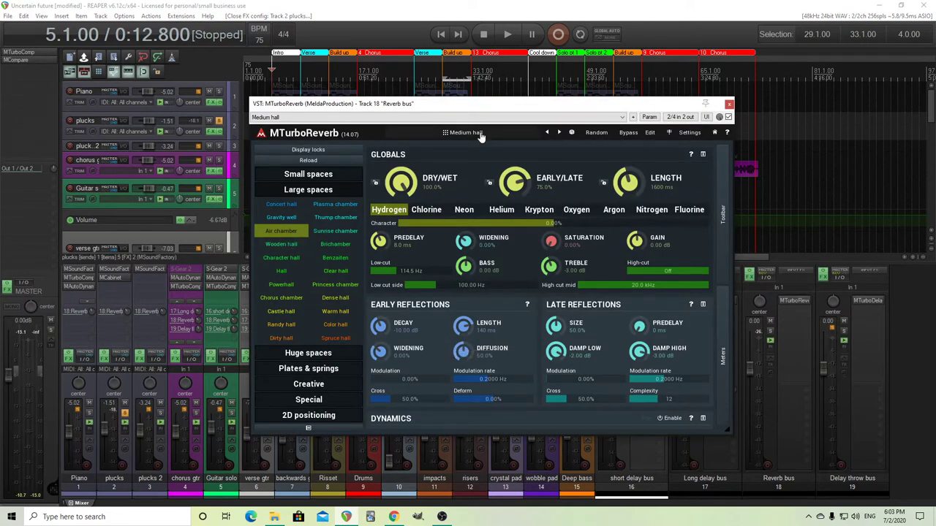
{"action": "left_click", "coordinate": [729, 104]}
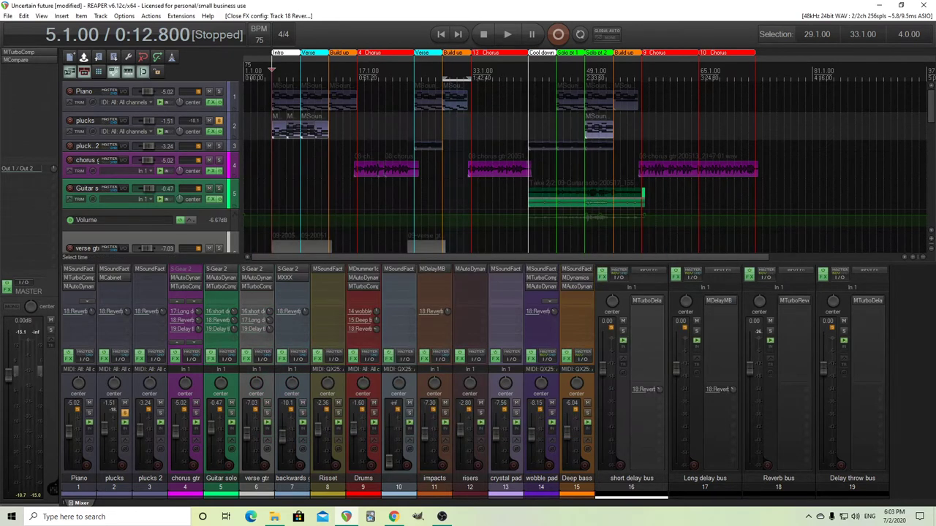
{"action": "left_click", "coordinate": [128, 413]}
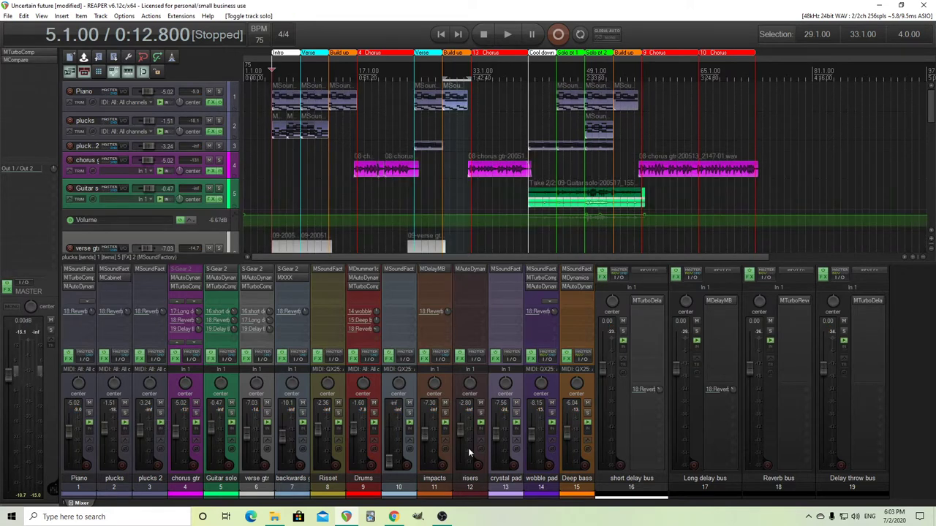
{"action": "left_click", "coordinate": [516, 413]}
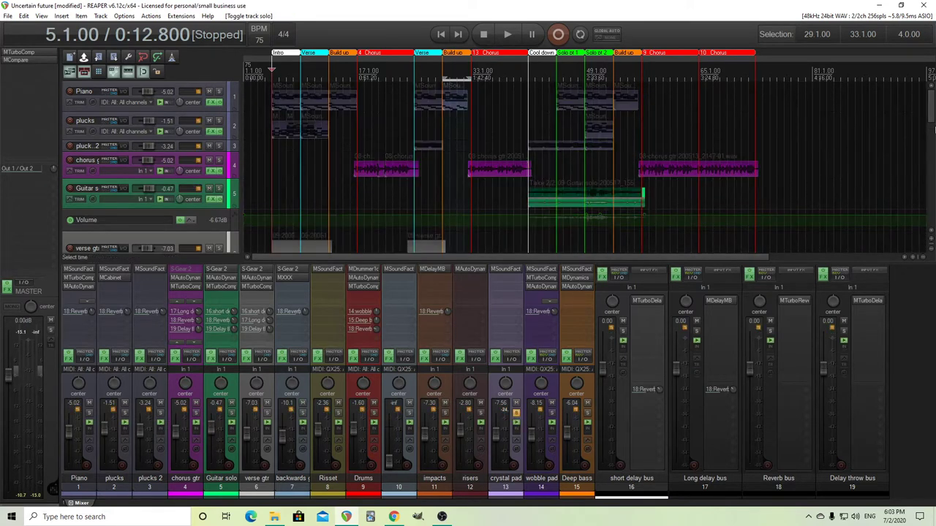
{"action": "left_click_drag", "start_coordinate": [933, 117], "coordinate": [930, 193]}
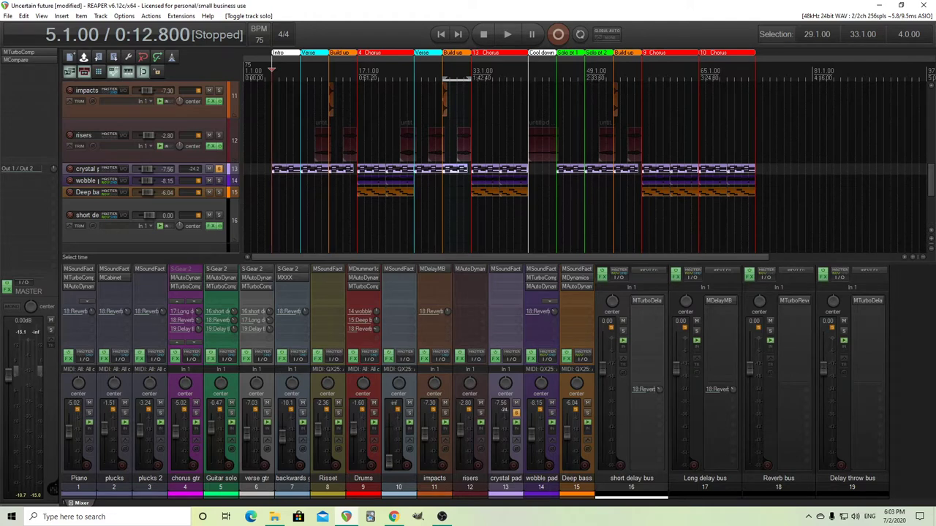
Open the crystal pad MSoundFactory on screen and audition its Crystal Pad sound
{"action": "left_click", "coordinate": [509, 269]}
{"action": "left_click_drag", "start_coordinate": [269, 122], "coordinate": [415, 119]}
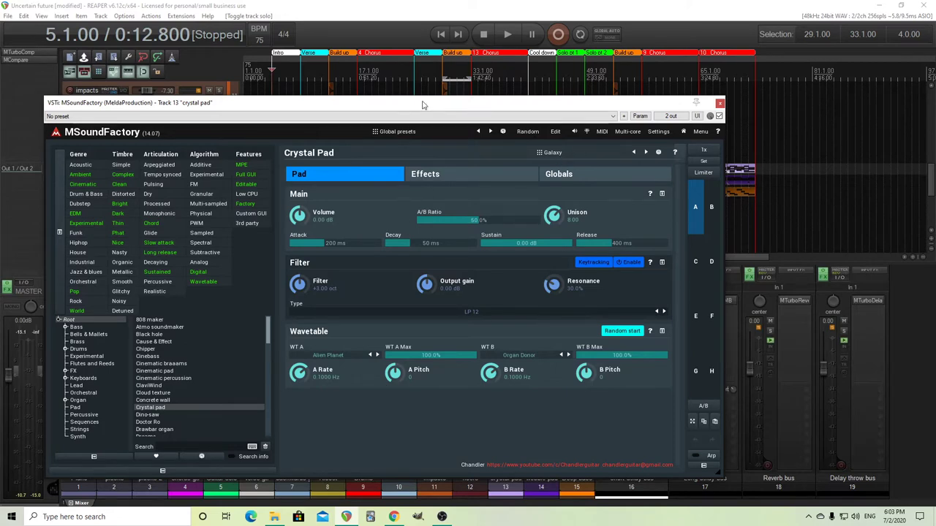
{"action": "left_click", "coordinate": [503, 40]}
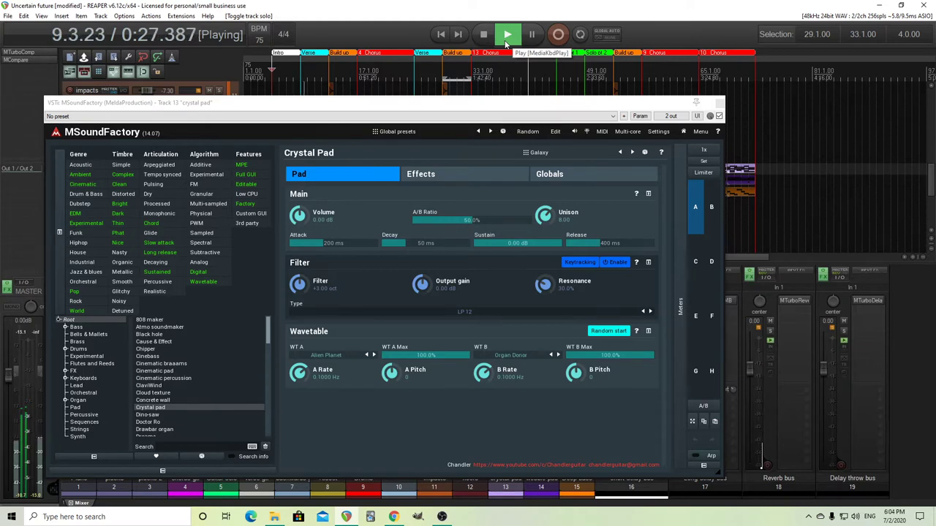
{"action": "key", "text": "space"}
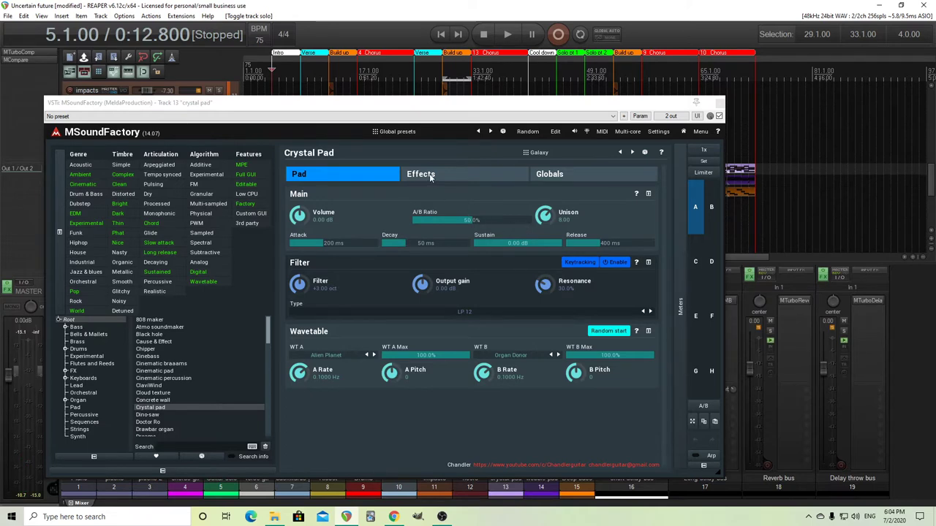
{"action": "left_click_drag", "start_coordinate": [363, 106], "coordinate": [385, 138]}
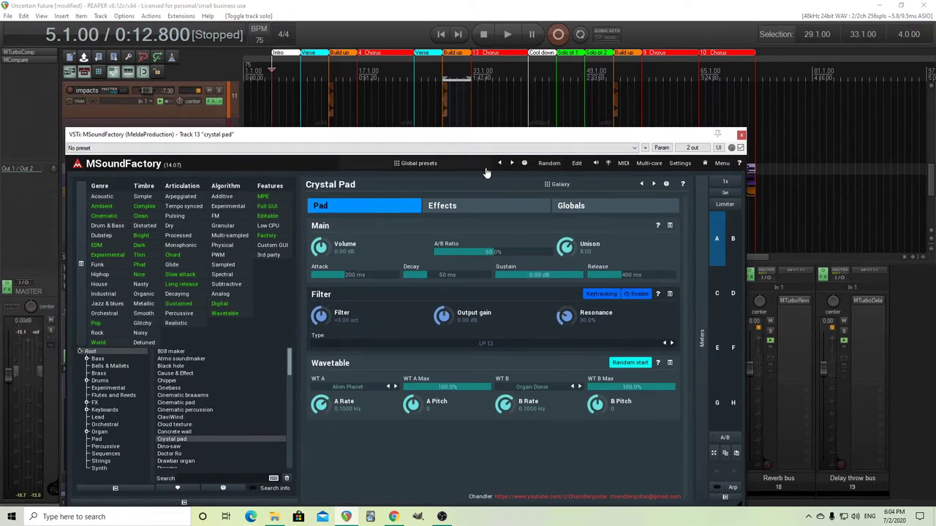
{"action": "left_click", "coordinate": [489, 208]}
{"action": "left_click_drag", "start_coordinate": [451, 140], "coordinate": [434, 75]}
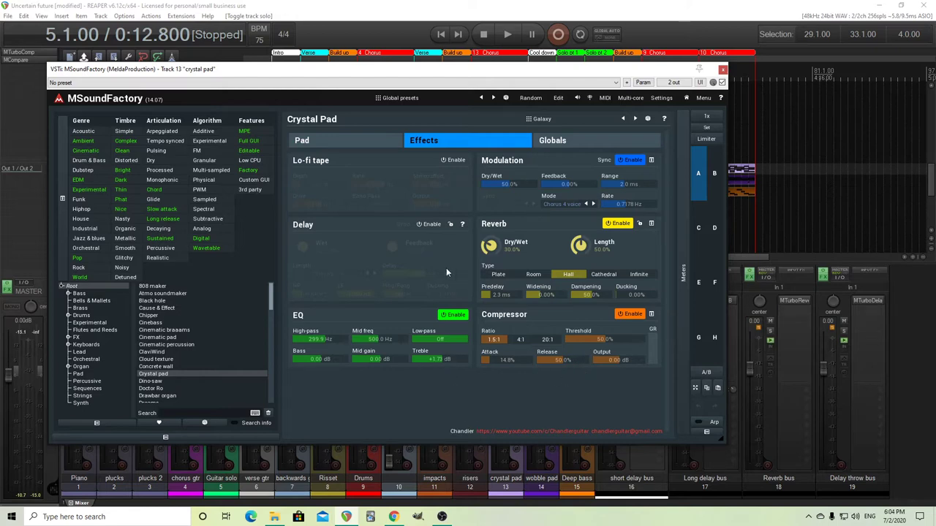
{"action": "left_click", "coordinate": [363, 145]}
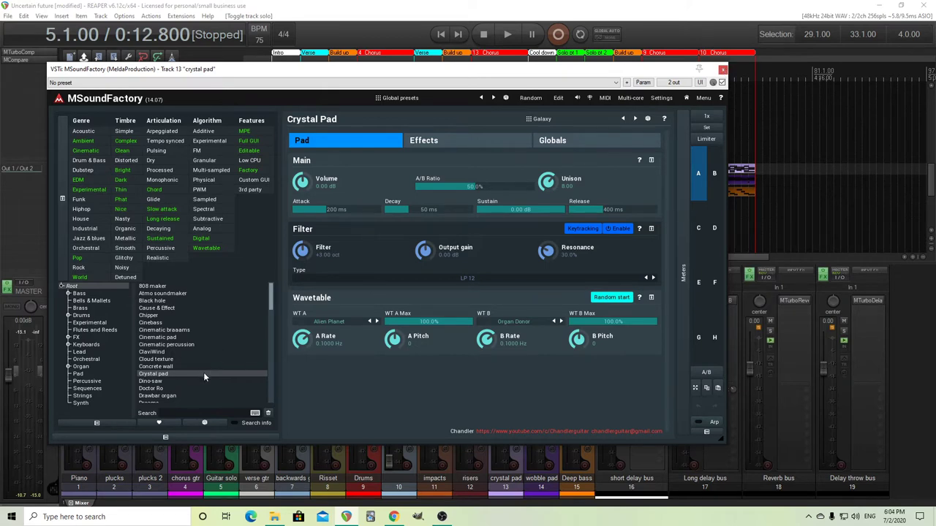
Close the crystal pad instrument, review the plucks sound's effects chain, then close it
{"action": "left_click", "coordinate": [723, 71]}
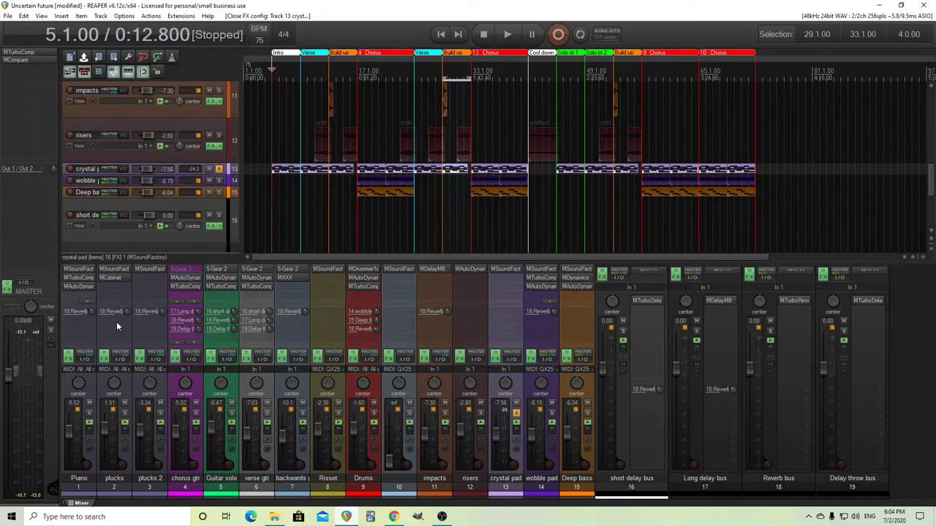
{"action": "left_click", "coordinate": [114, 270]}
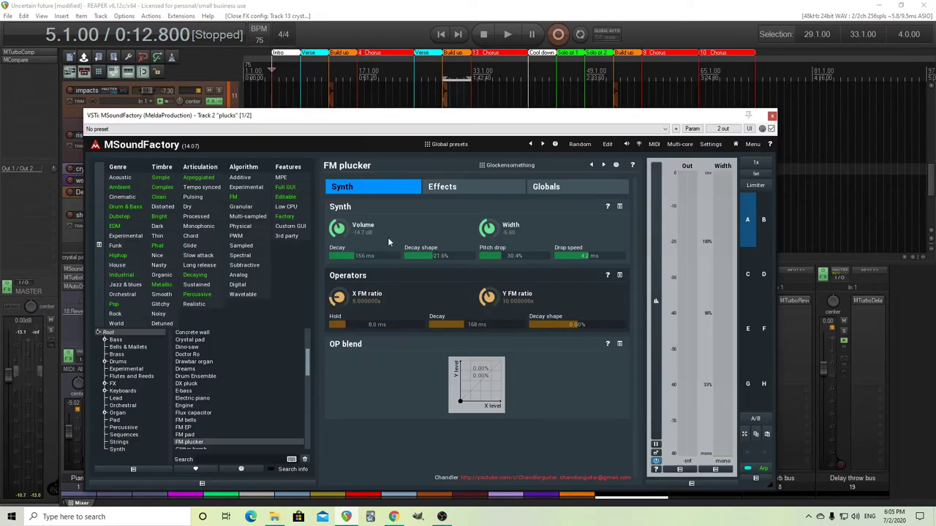
{"action": "left_click", "coordinate": [455, 187]}
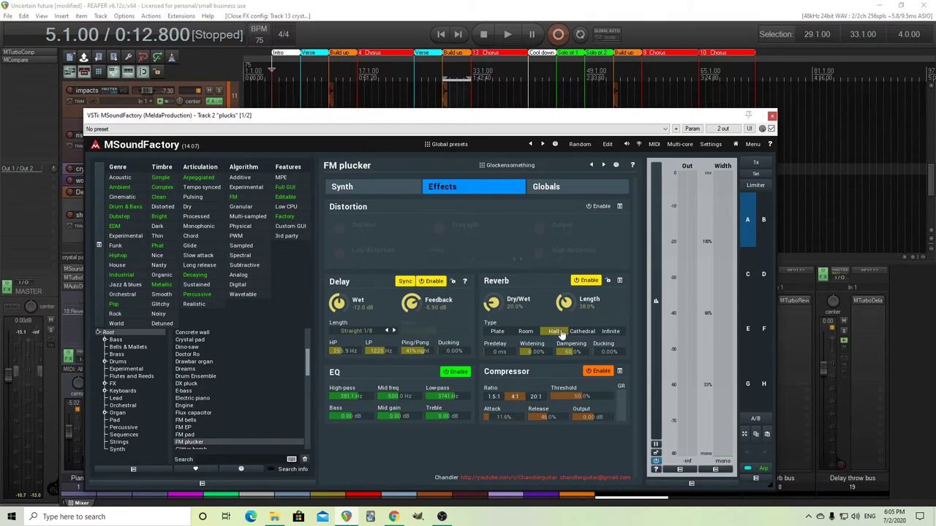
{"action": "left_click", "coordinate": [771, 116]}
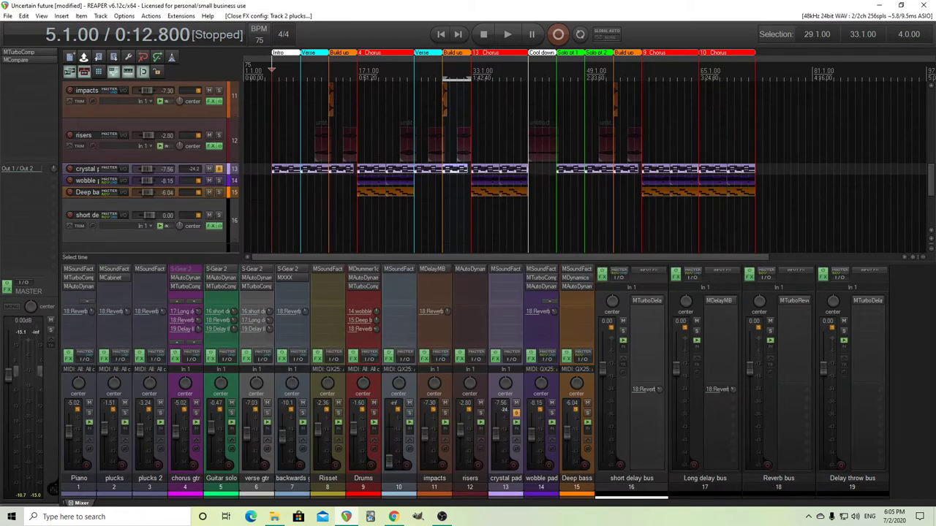
Unsolo crystal pad, mute plucks, solo plucks 2, and move the play position to bar 25
{"action": "left_click", "coordinate": [516, 413]}
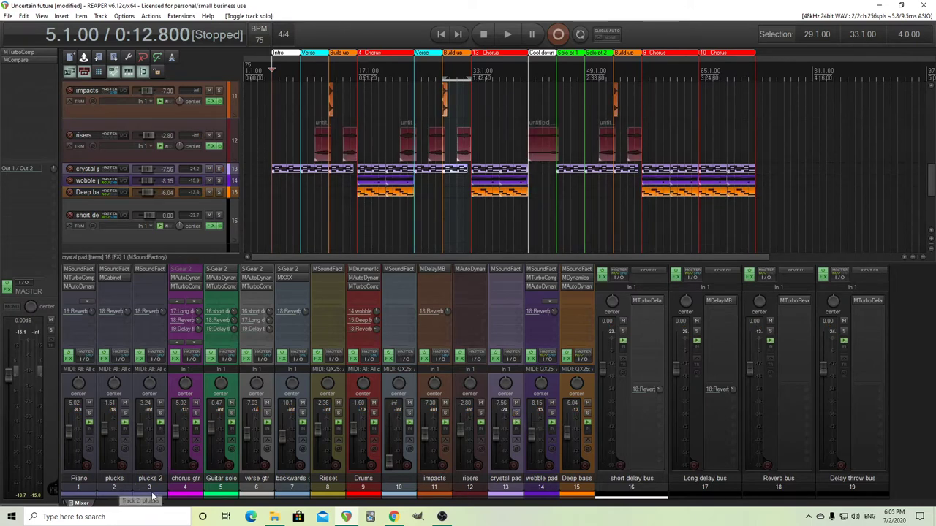
{"action": "left_click", "coordinate": [125, 403]}
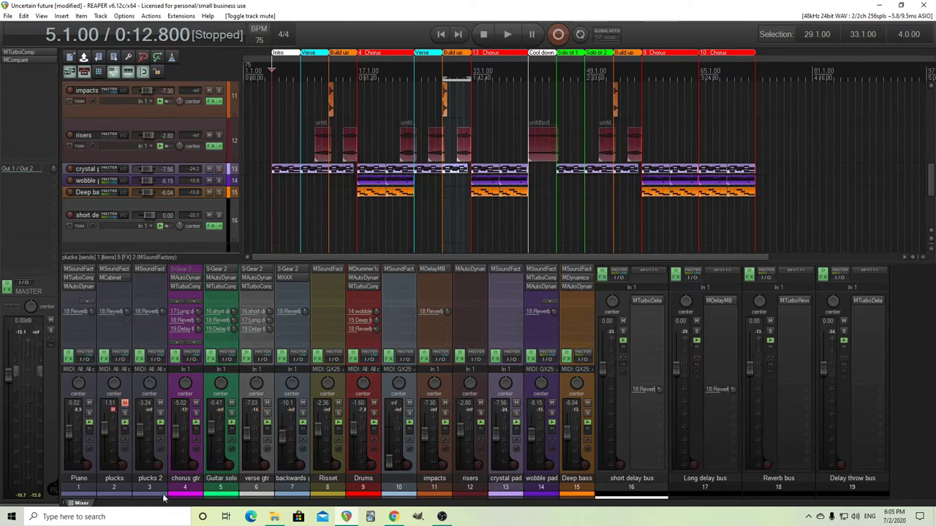
{"action": "left_click", "coordinate": [161, 414]}
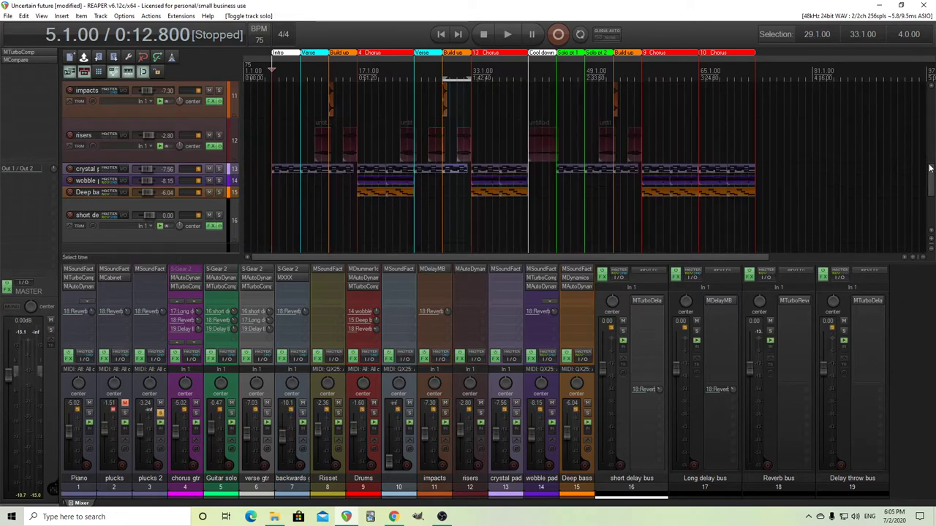
{"action": "left_click_drag", "start_coordinate": [932, 179], "coordinate": [932, 94]}
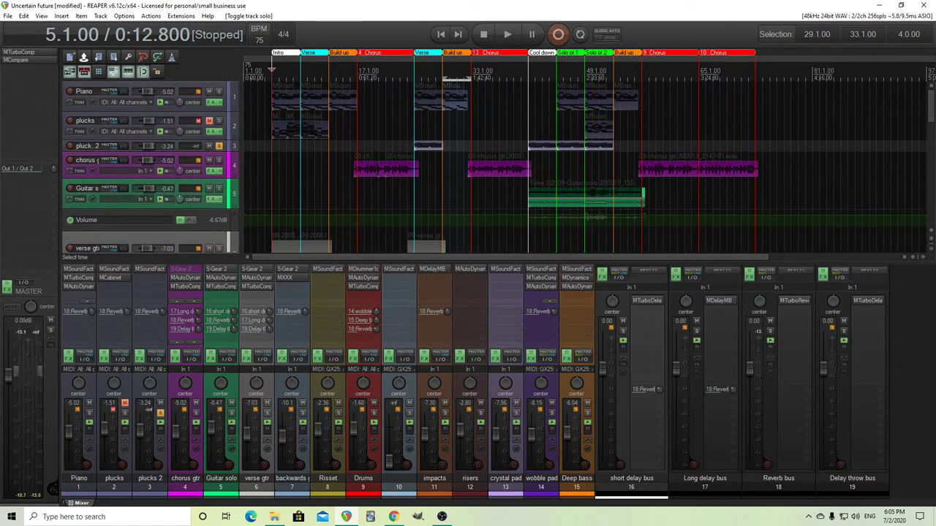
{"action": "left_click", "coordinate": [413, 69]}
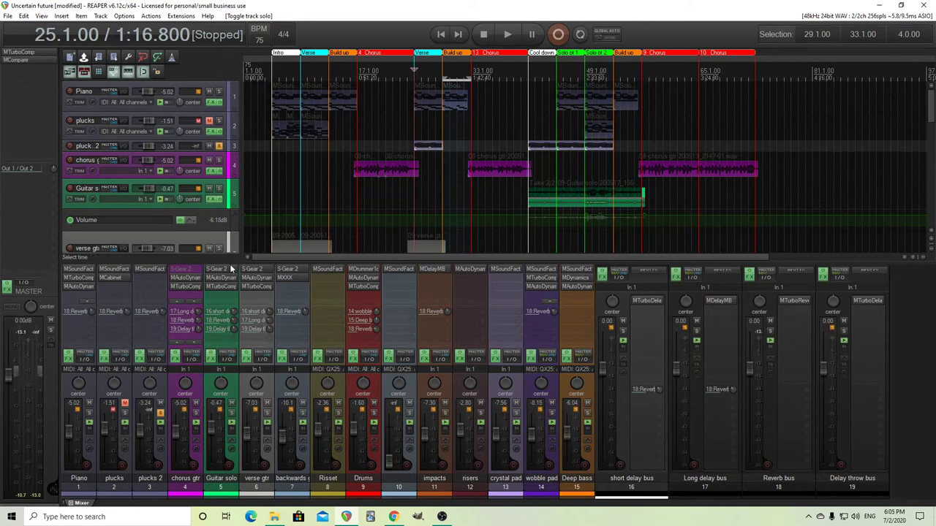
Open the plucks 2 MSoundFactory Synth settings and audition the FM pad from bar 25
{"action": "left_click", "coordinate": [149, 269]}
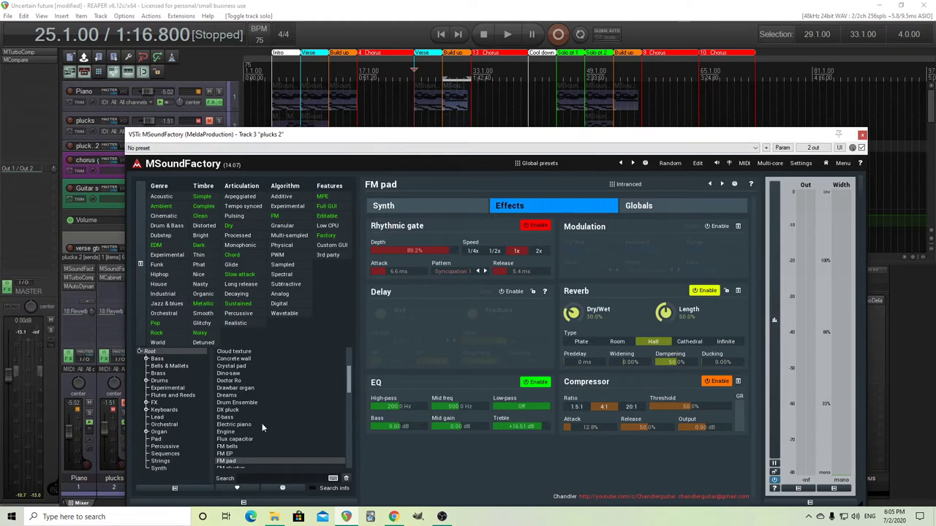
{"action": "left_click", "coordinate": [410, 210]}
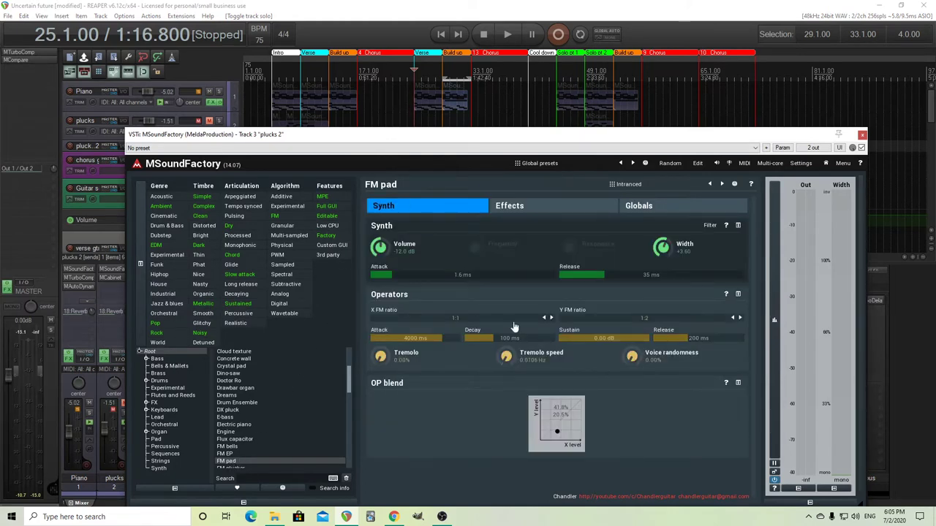
{"action": "left_click", "coordinate": [509, 35]}
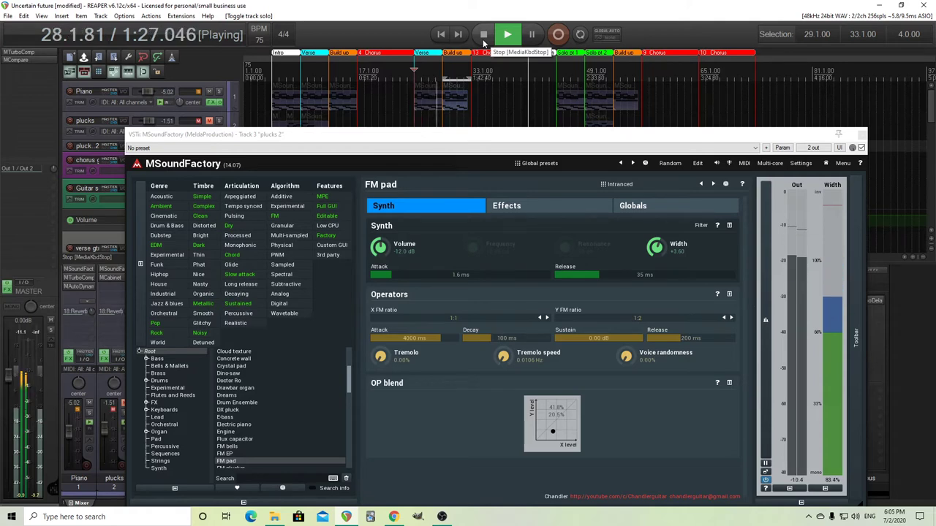
{"action": "left_click", "coordinate": [484, 34]}
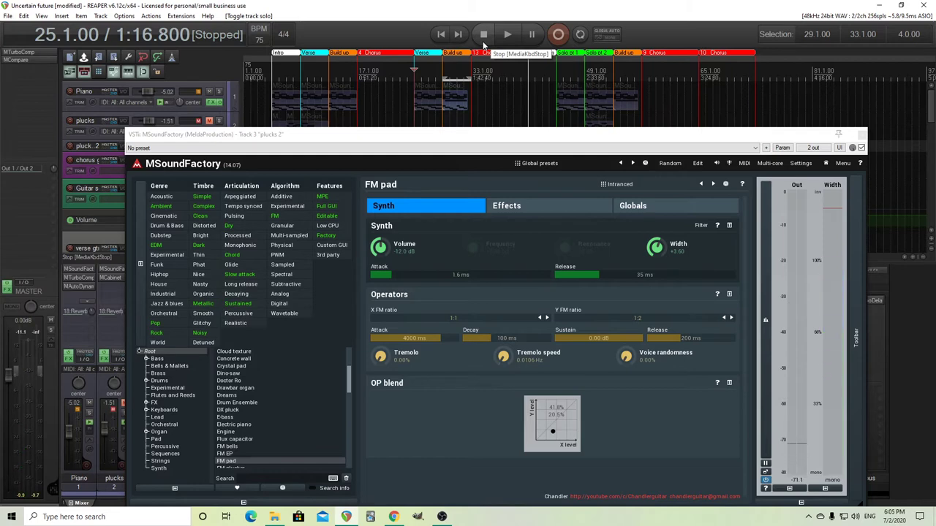
Audition the FM pad with its Rhythmic gate turned off
{"action": "left_click", "coordinate": [553, 205]}
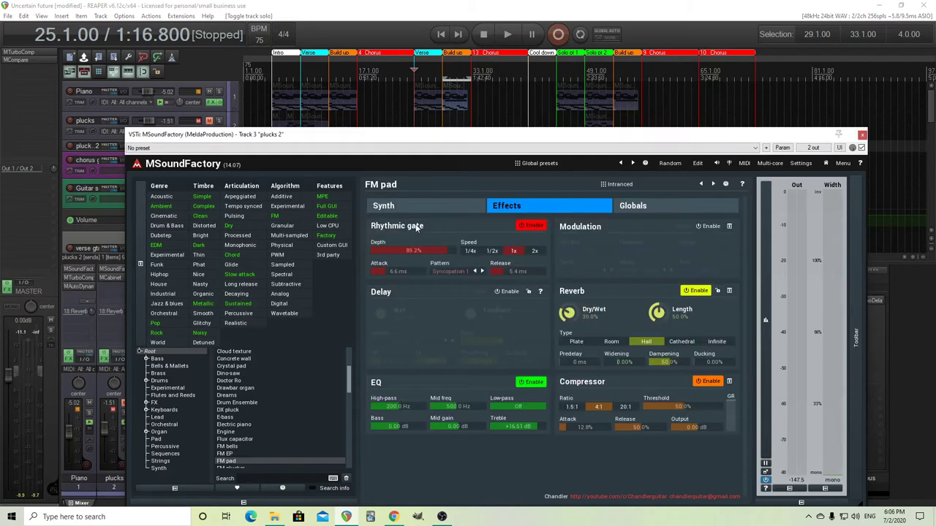
{"action": "left_click", "coordinate": [535, 227]}
{"action": "left_click", "coordinate": [508, 36]}
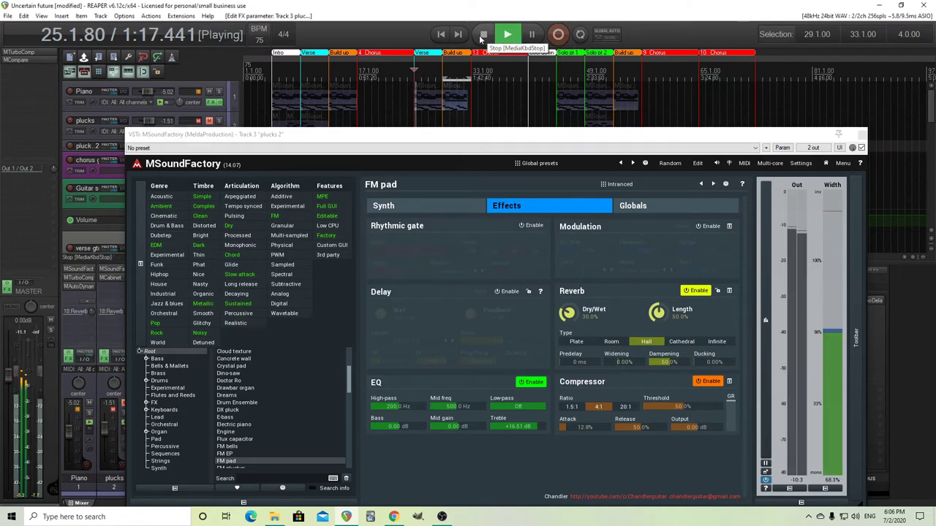
{"action": "left_click", "coordinate": [483, 34]}
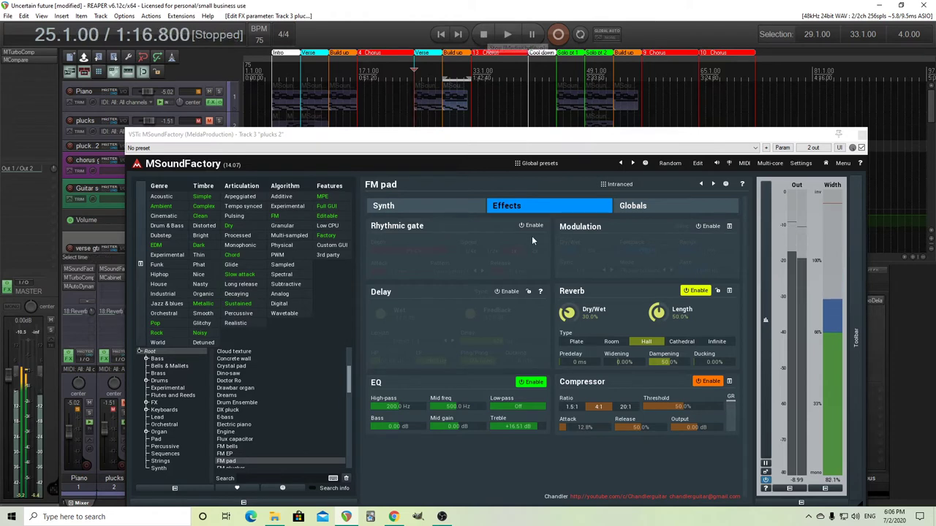
Re-enable the Rhythmic gate, audition the gated pad, and return to the Effects settings
{"action": "left_click", "coordinate": [531, 225]}
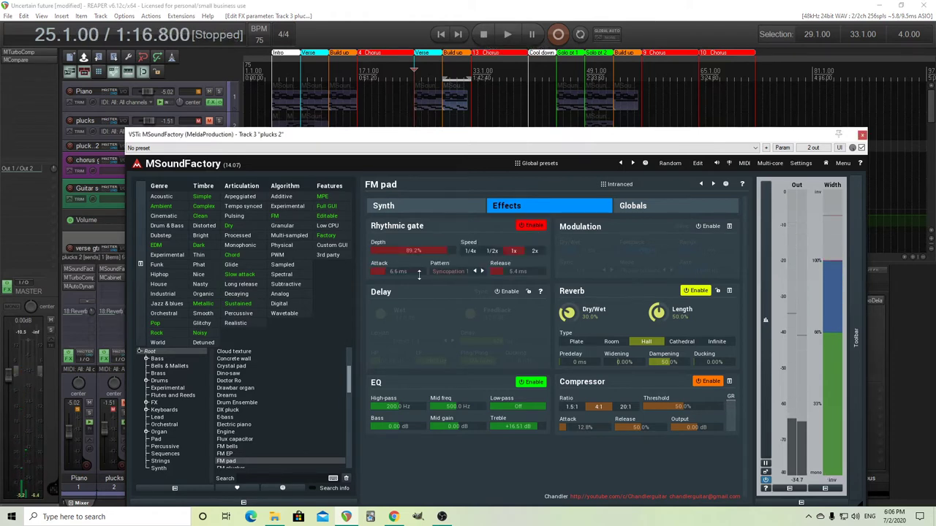
{"action": "left_click", "coordinate": [506, 37]}
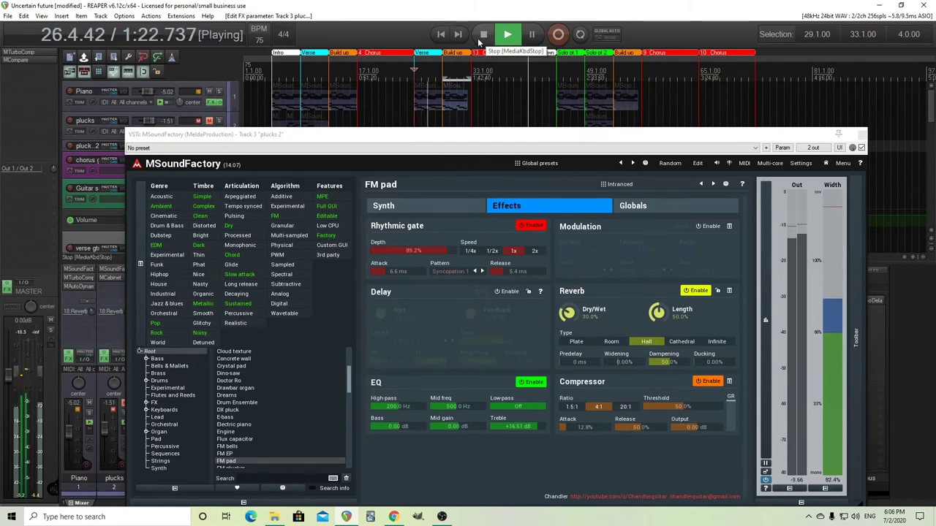
{"action": "left_click", "coordinate": [482, 37]}
{"action": "left_click", "coordinate": [479, 206]}
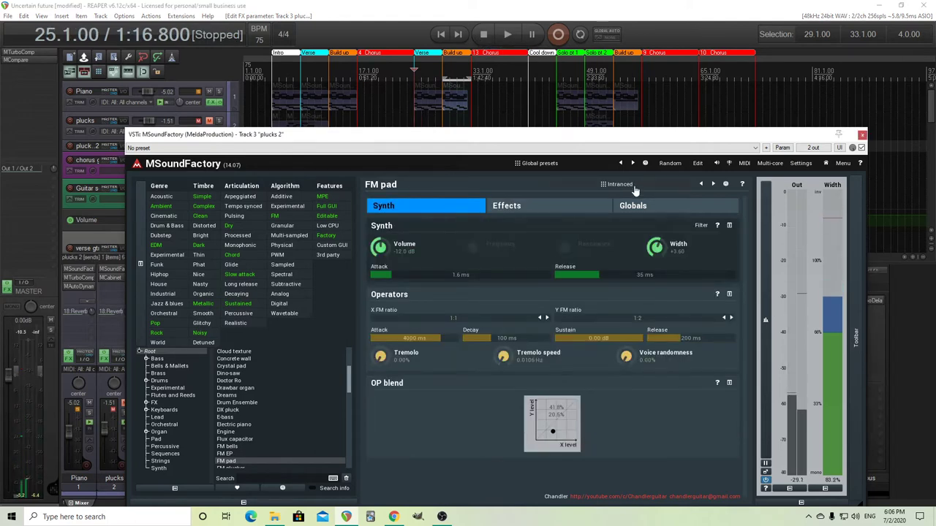
{"action": "left_click", "coordinate": [550, 207]}
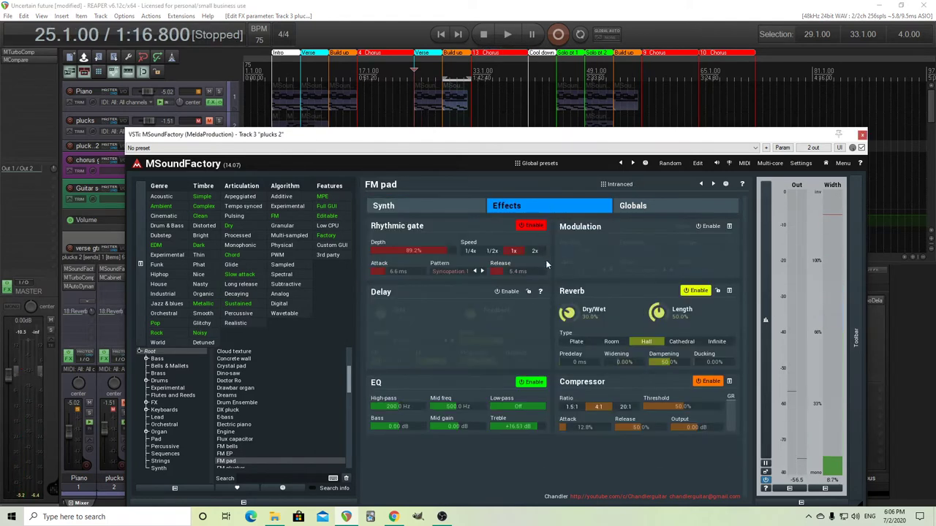
Switch the Rhythmic gate pattern to Syncopation 2 and audition it twice
{"action": "left_click", "coordinate": [455, 272]}
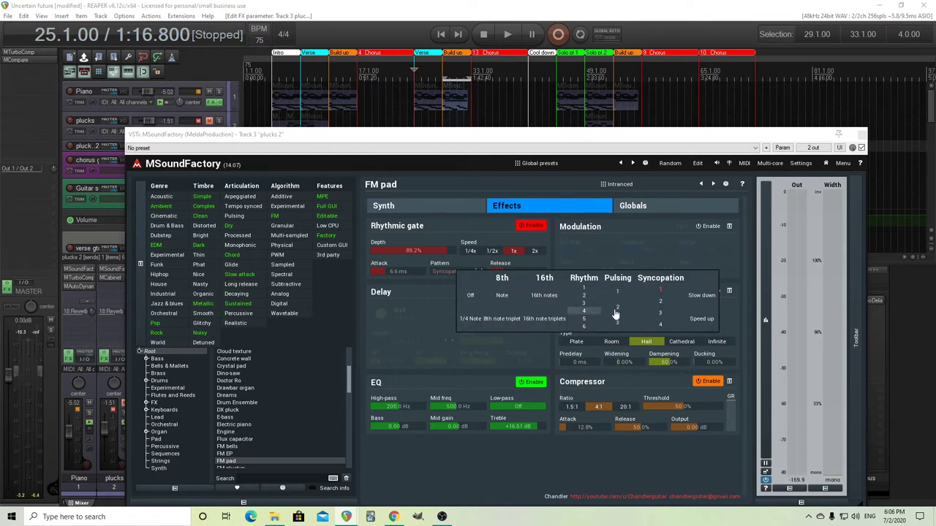
{"action": "left_click", "coordinate": [657, 305]}
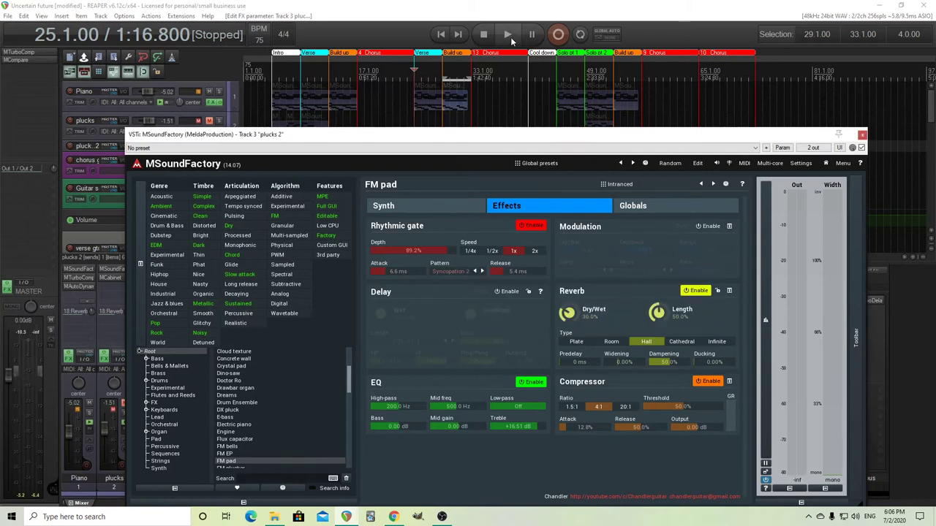
{"action": "left_click", "coordinate": [509, 36]}
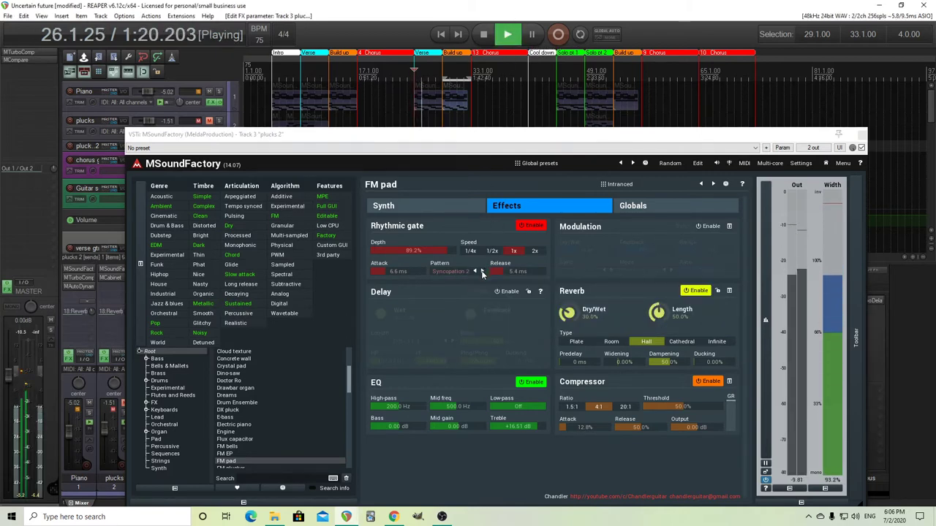
{"action": "key", "text": "space"}
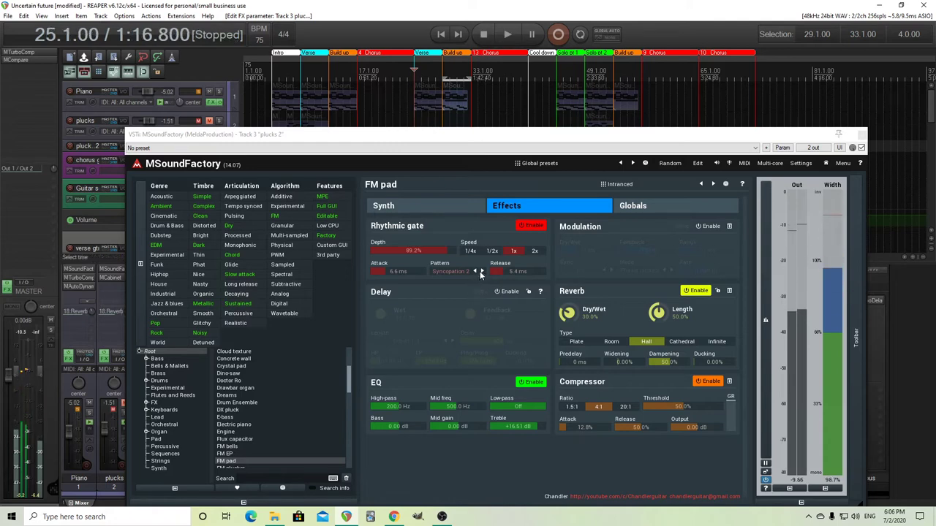
{"action": "left_click", "coordinate": [506, 35]}
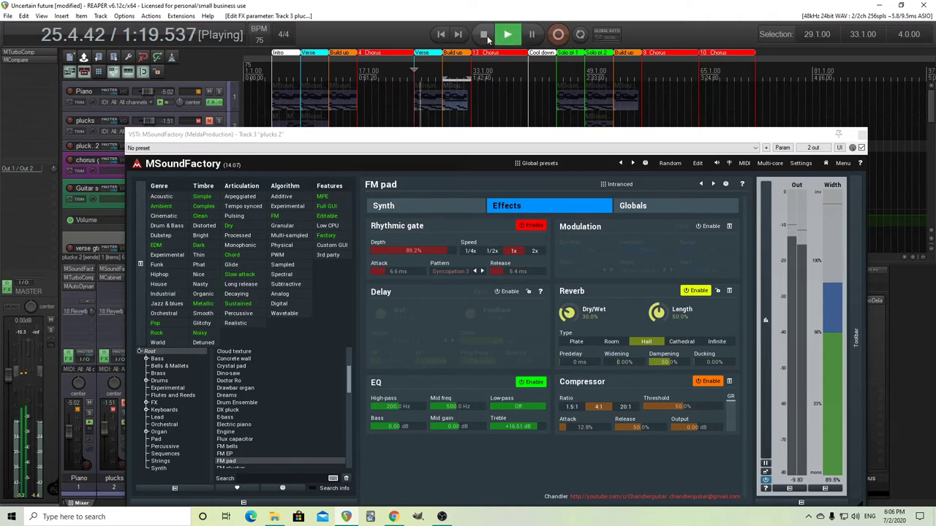
{"action": "left_click", "coordinate": [480, 38]}
Audition the Syncopation 4 and Speed up gate patterns in turn
{"action": "left_click", "coordinate": [481, 271]}
{"action": "left_click", "coordinate": [507, 38]}
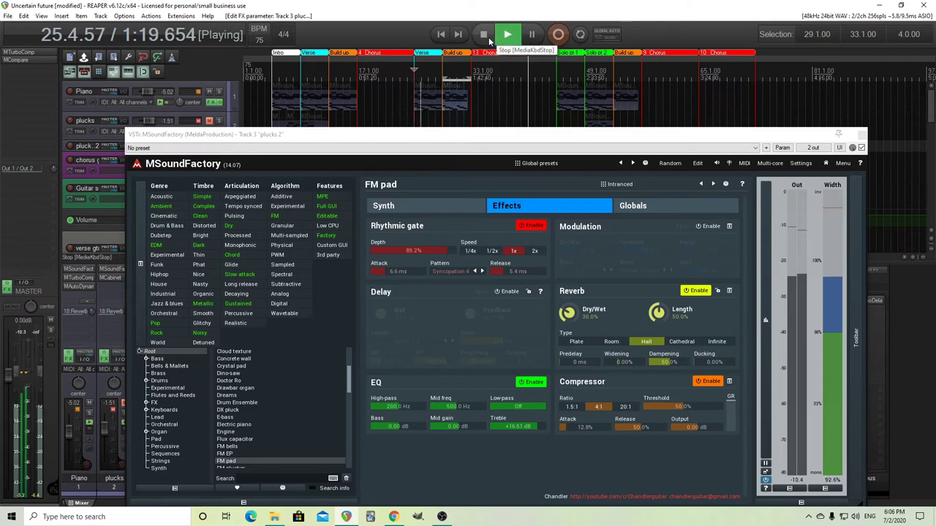
{"action": "left_click", "coordinate": [487, 38]}
{"action": "left_click", "coordinate": [459, 271]}
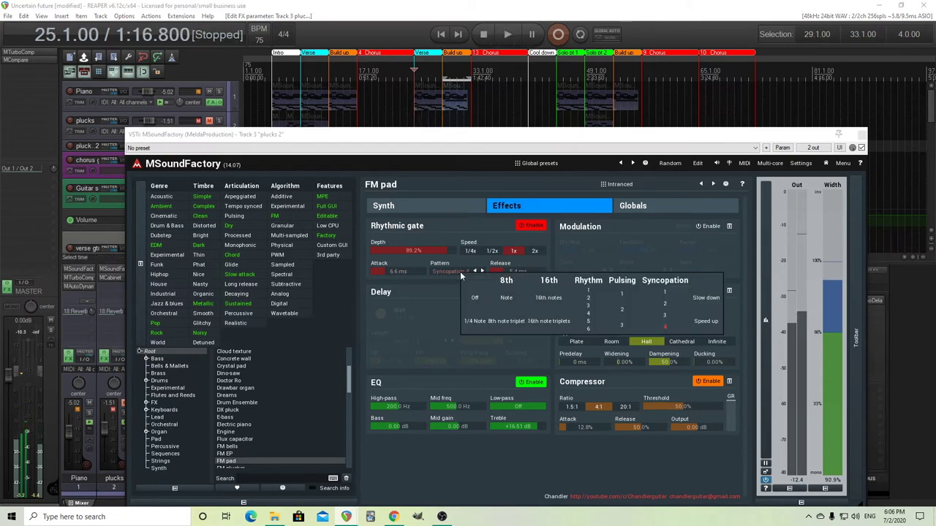
{"action": "left_click", "coordinate": [705, 322]}
{"action": "left_click", "coordinate": [508, 36]}
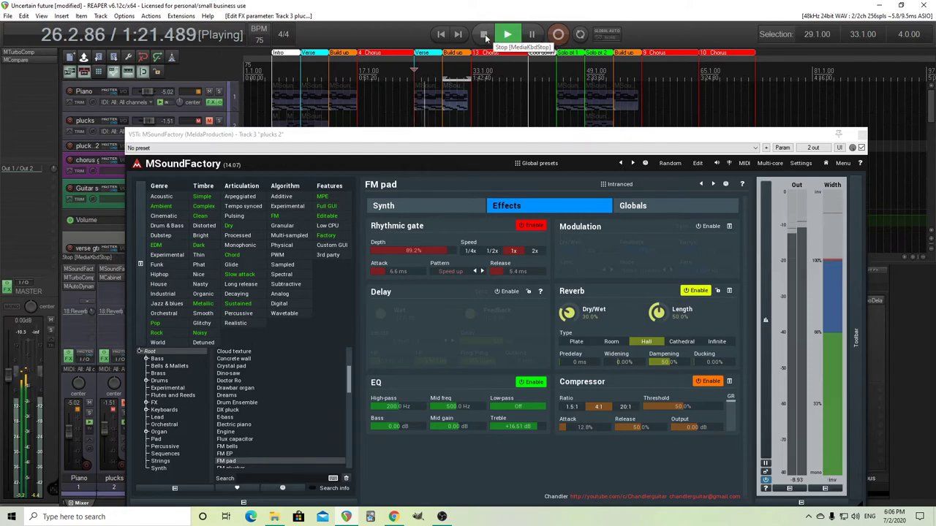
{"action": "left_click", "coordinate": [484, 35]}
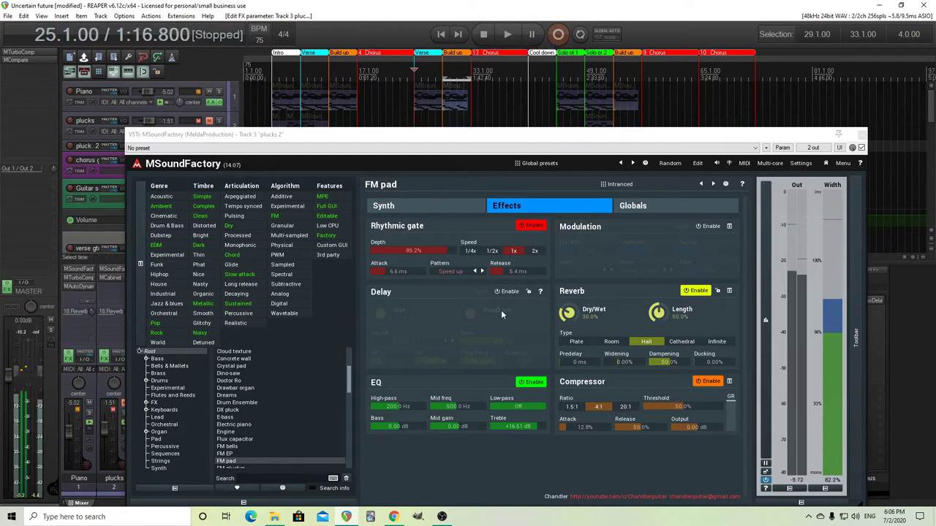
Settle on the Syncopation 1 gate pattern and return to the FM pad Synth settings
{"action": "left_click", "coordinate": [453, 275]}
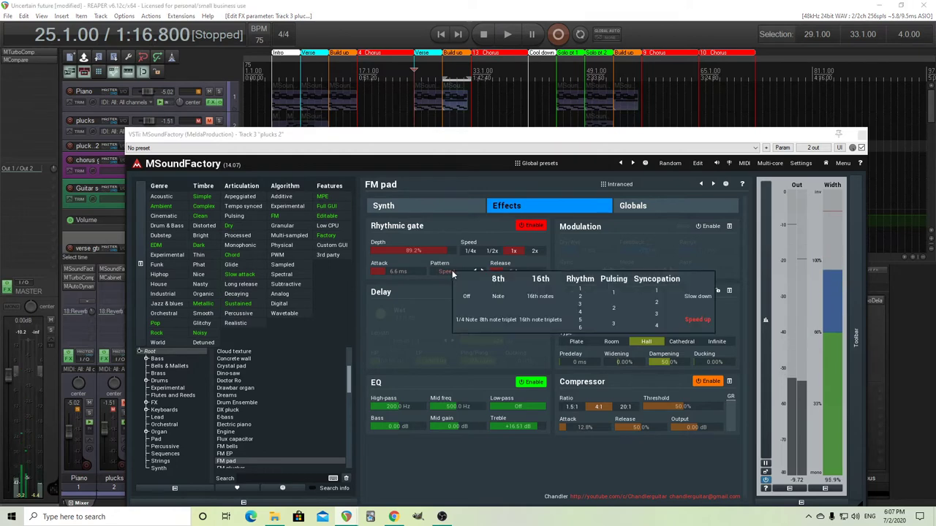
{"action": "left_click", "coordinate": [654, 292]}
{"action": "left_click", "coordinate": [415, 207]}
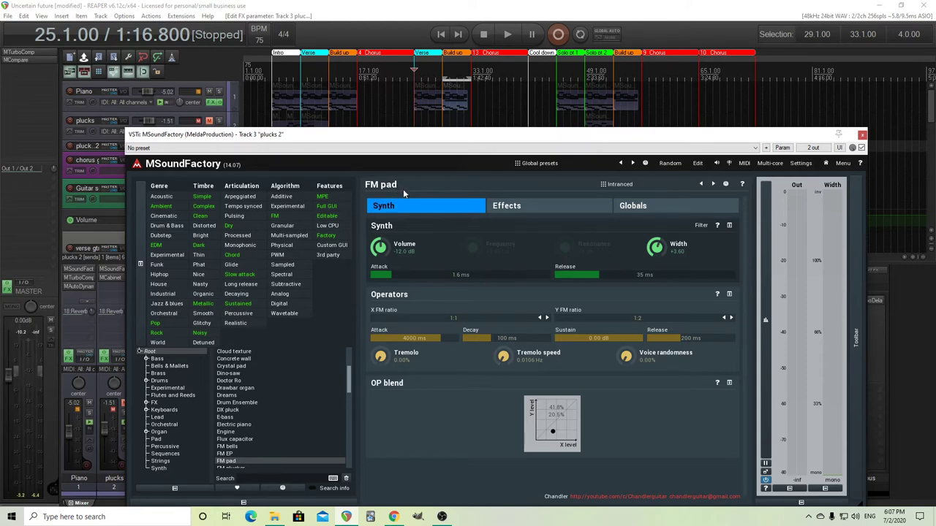
Close plucks 2's instrument, move the solo from plucks 2 to Risset, and start playback at bar 13
{"action": "left_click", "coordinate": [863, 135]}
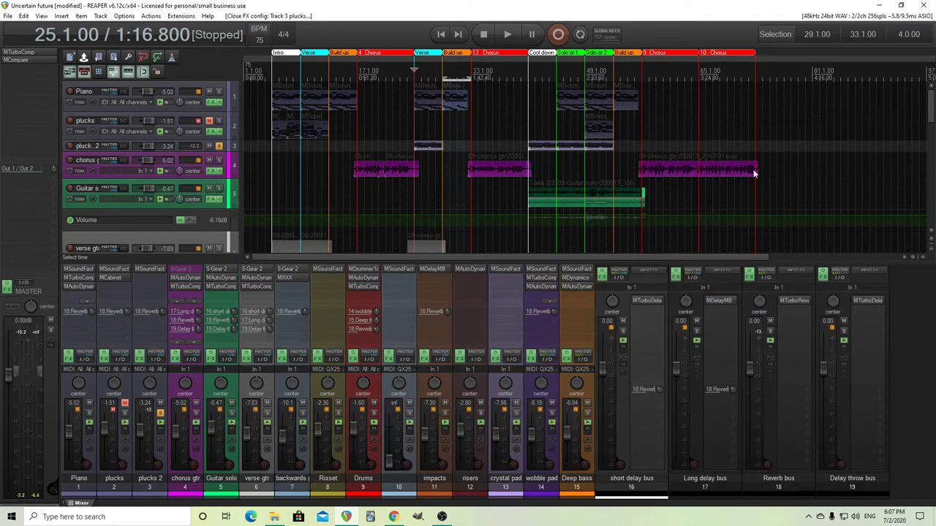
{"action": "left_click", "coordinate": [160, 413]}
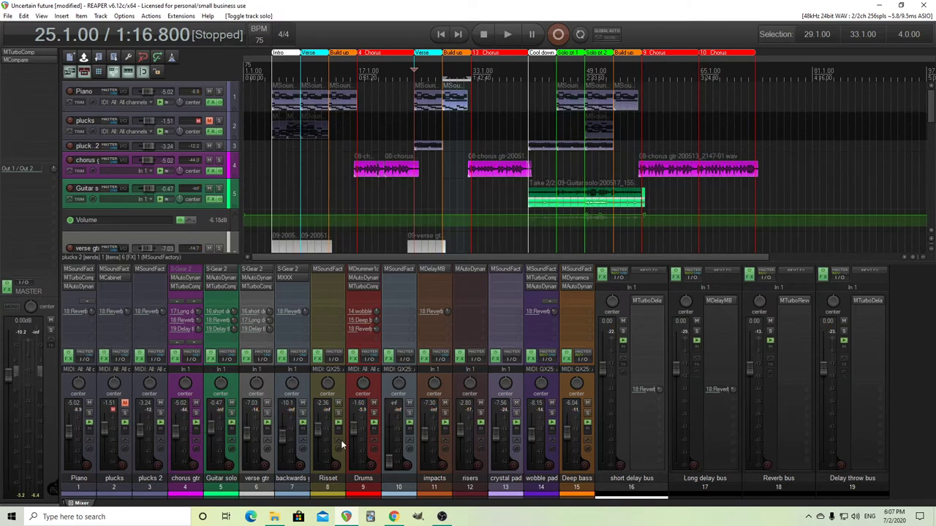
{"action": "left_click", "coordinate": [338, 413]}
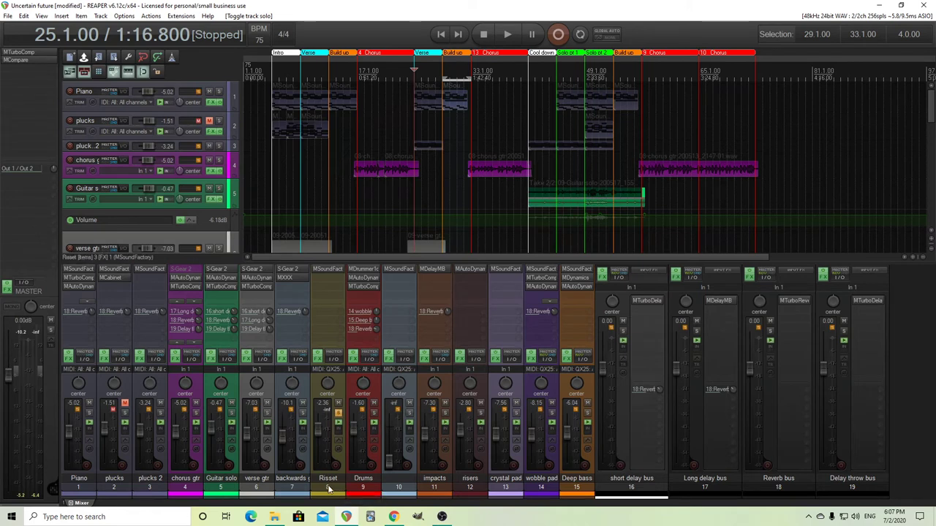
{"action": "left_click_drag", "start_coordinate": [932, 106], "coordinate": [931, 143]}
{"action": "left_click", "coordinate": [329, 66]}
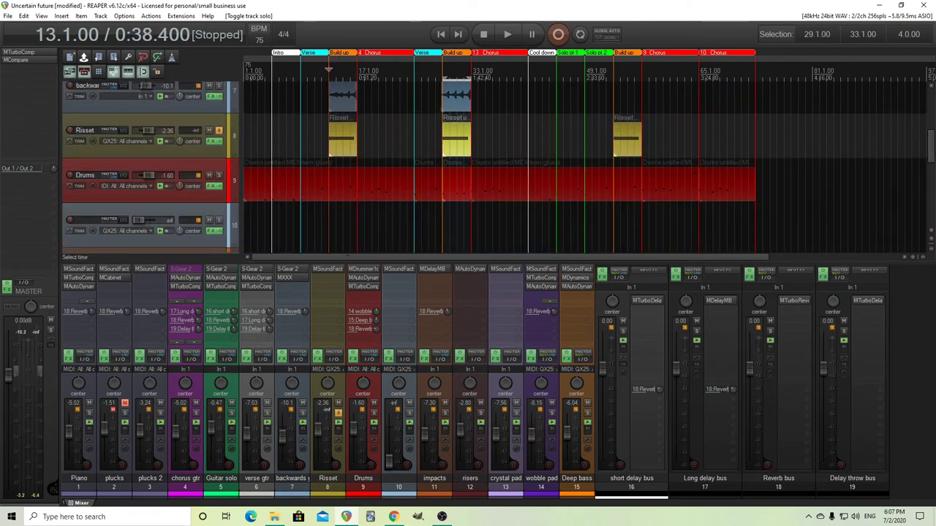
Inspect the Risset MSoundFactory synth settings, then reopen it to view the effects, including 40% Plate reverb
{"action": "left_click", "coordinate": [326, 270]}
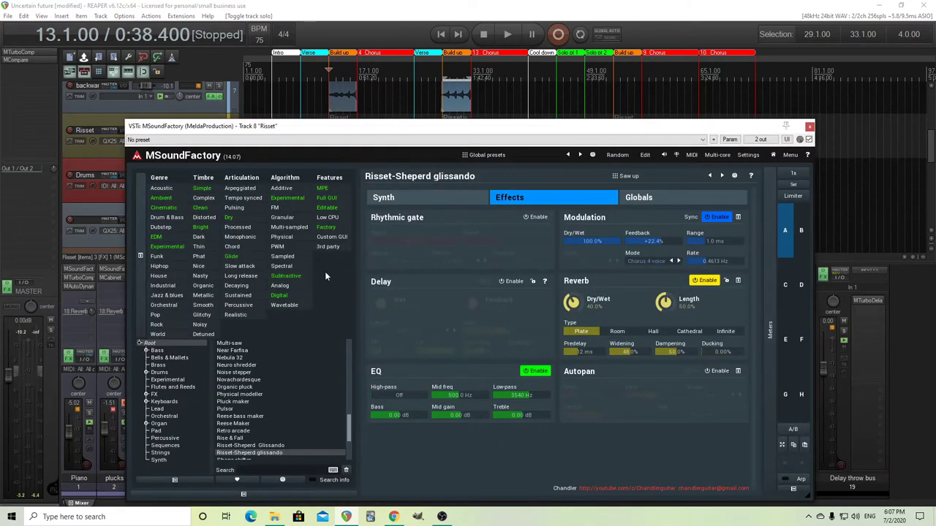
{"action": "left_click", "coordinate": [444, 197]}
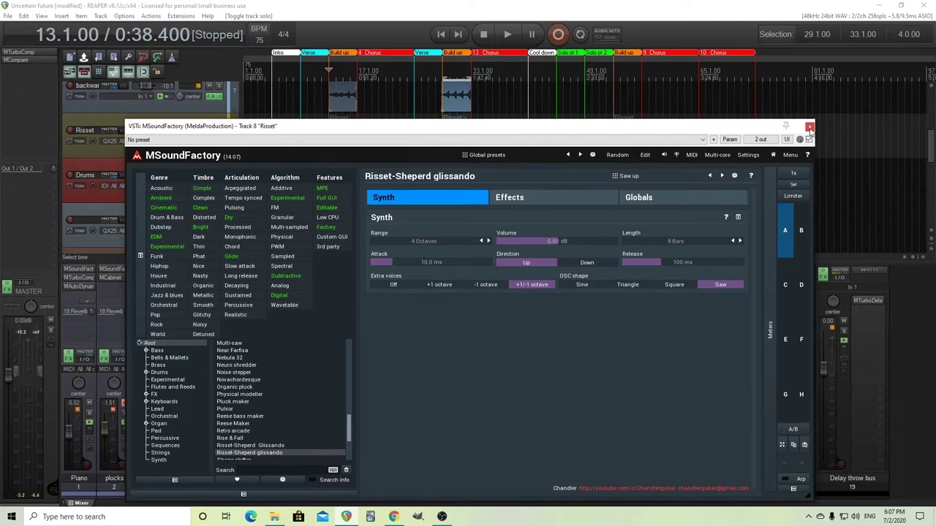
{"action": "left_click", "coordinate": [809, 127]}
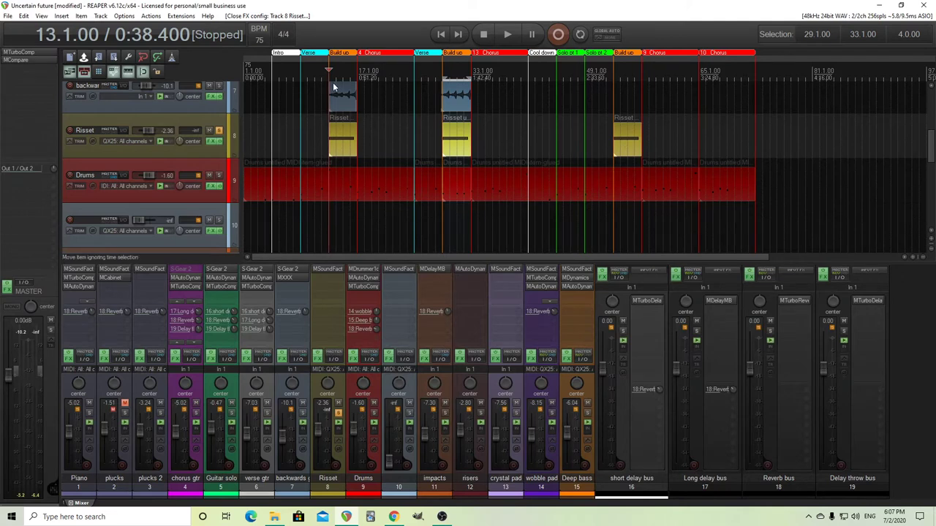
{"action": "left_click", "coordinate": [330, 269]}
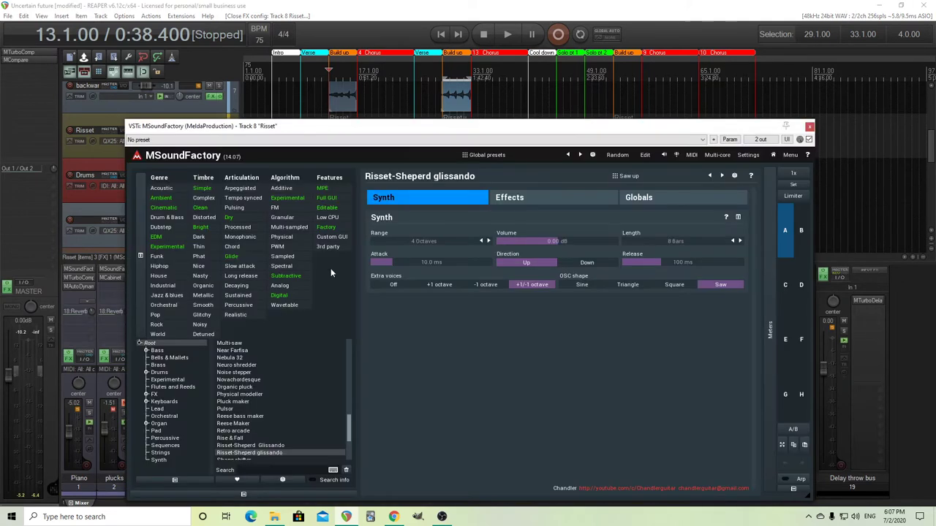
{"action": "left_click", "coordinate": [555, 194]}
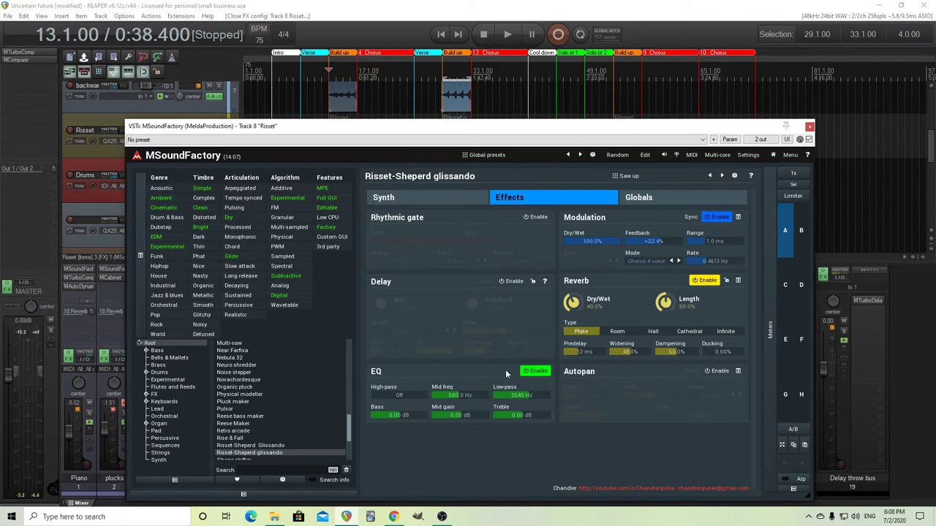
Close the Risset instrument, play the soloed Risset part from bar 13, stop, and scroll to tracks 11–16
{"action": "left_click", "coordinate": [809, 127]}
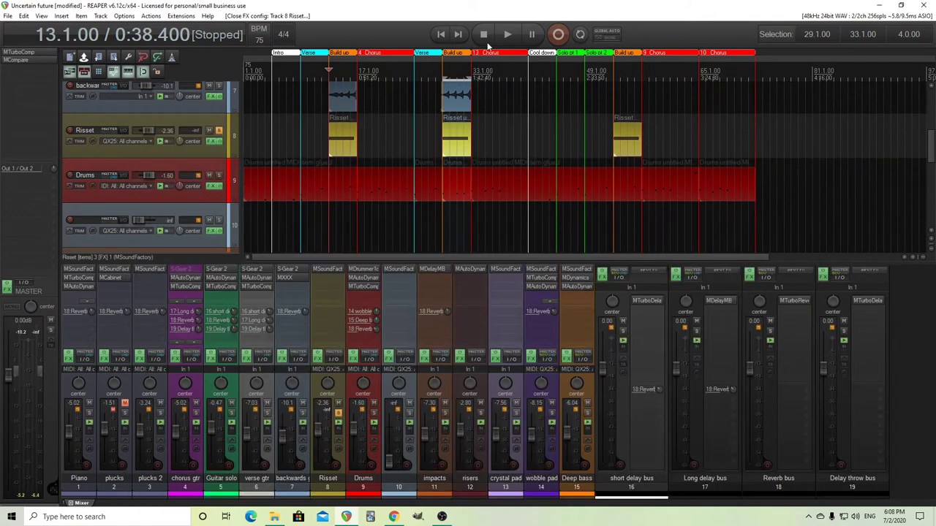
{"action": "left_click", "coordinate": [508, 33]}
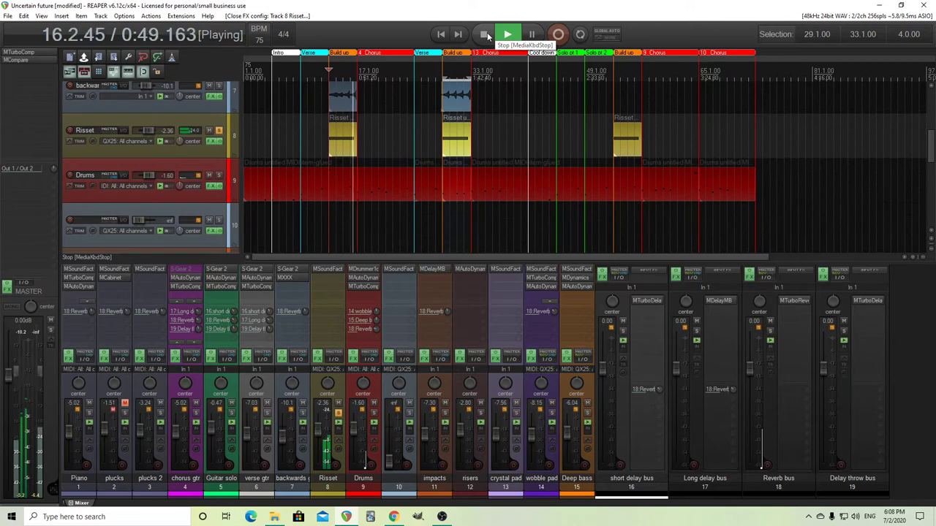
{"action": "left_click", "coordinate": [485, 35]}
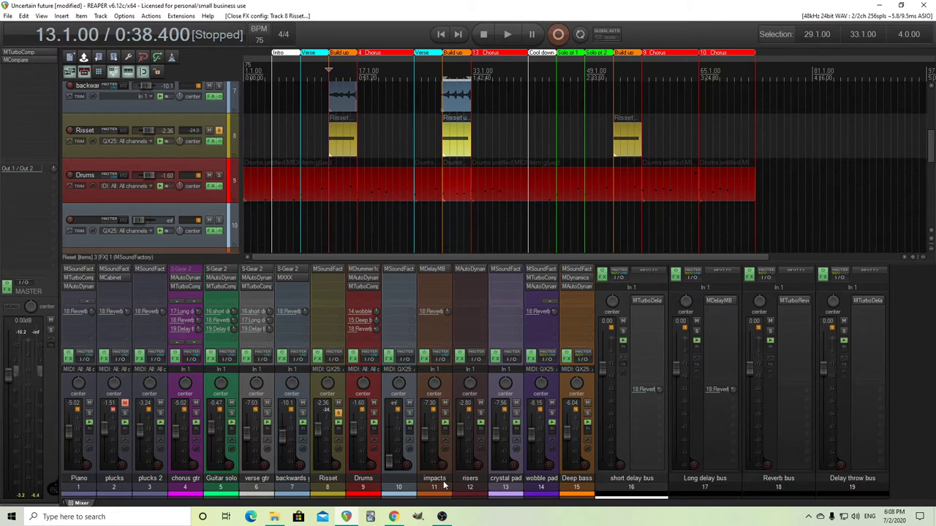
{"action": "left_click_drag", "start_coordinate": [930, 147], "coordinate": [931, 174]}
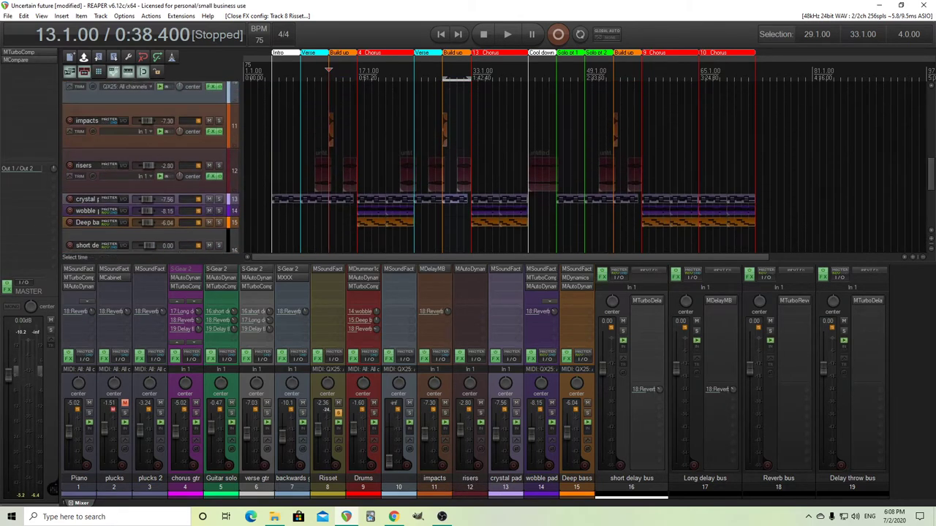
Select the bar 13 impact hit, solo the impacts track and audition it briefly
{"action": "left_click", "coordinate": [330, 126]}
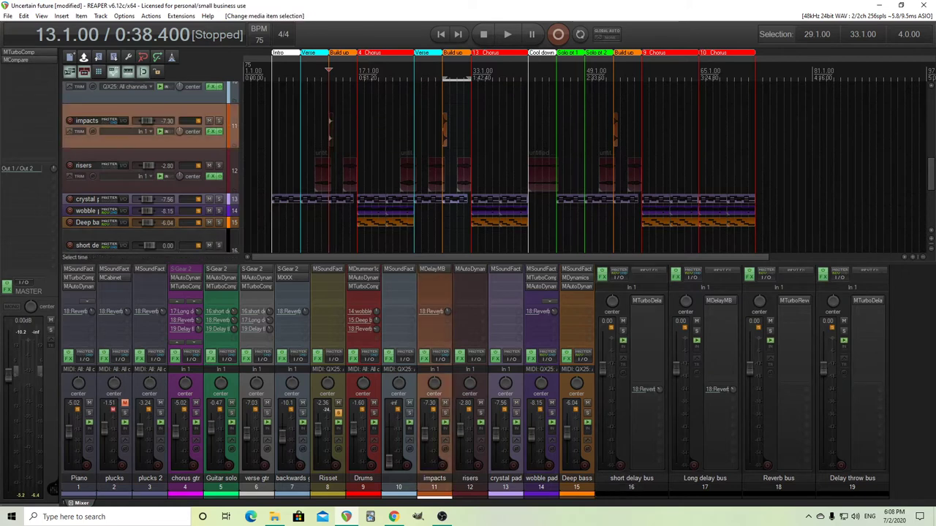
{"action": "left_click", "coordinate": [218, 122]}
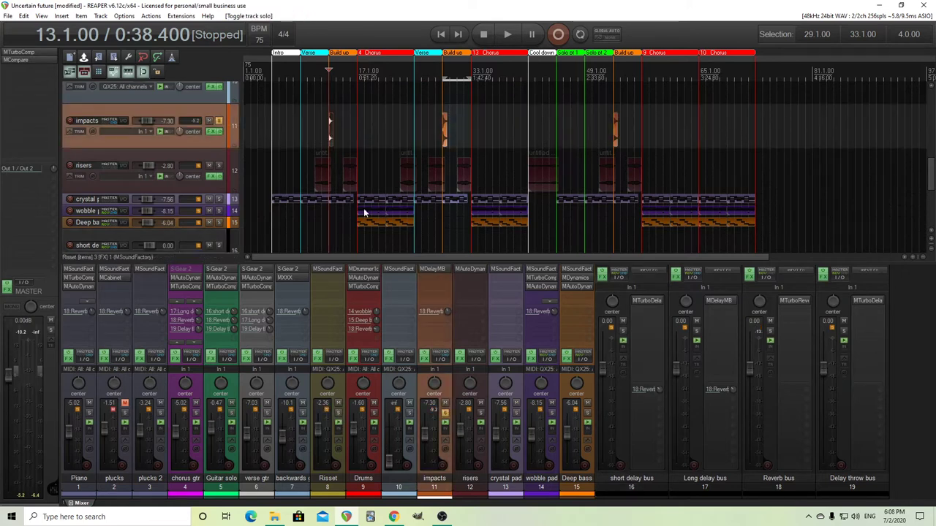
{"action": "left_click", "coordinate": [507, 34]}
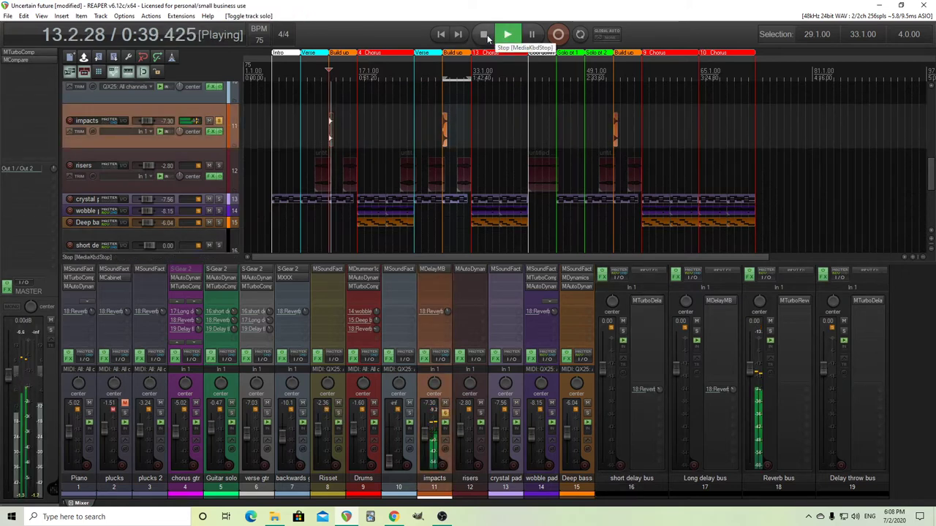
{"action": "left_click", "coordinate": [487, 34]}
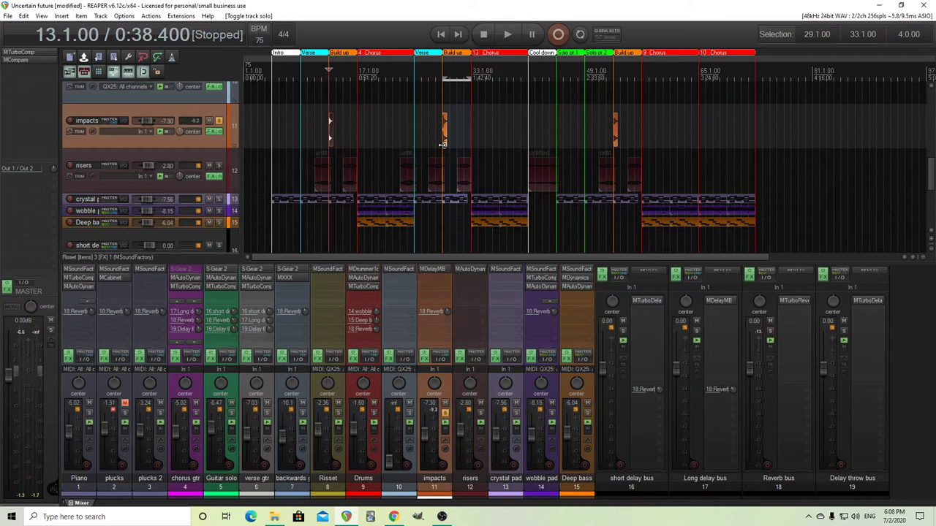
{"action": "left_click", "coordinate": [400, 486]}
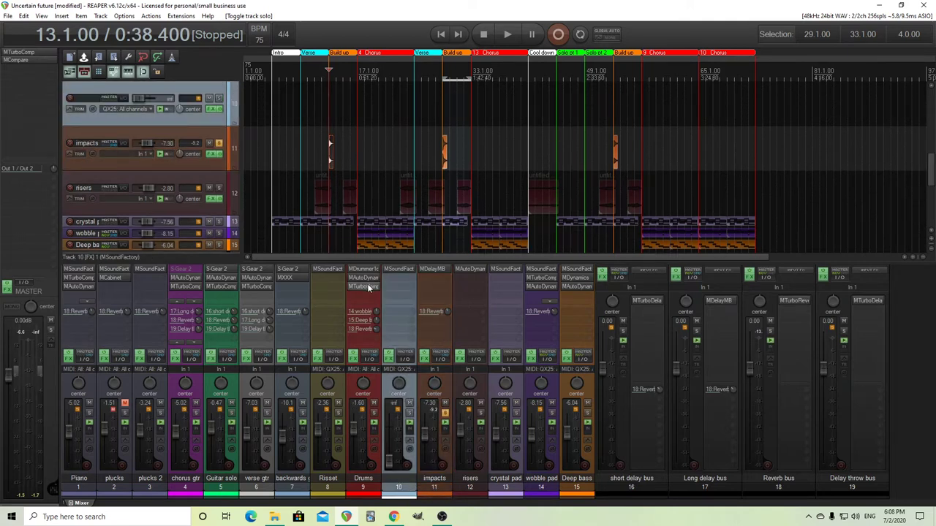
{"action": "left_click", "coordinate": [407, 270]}
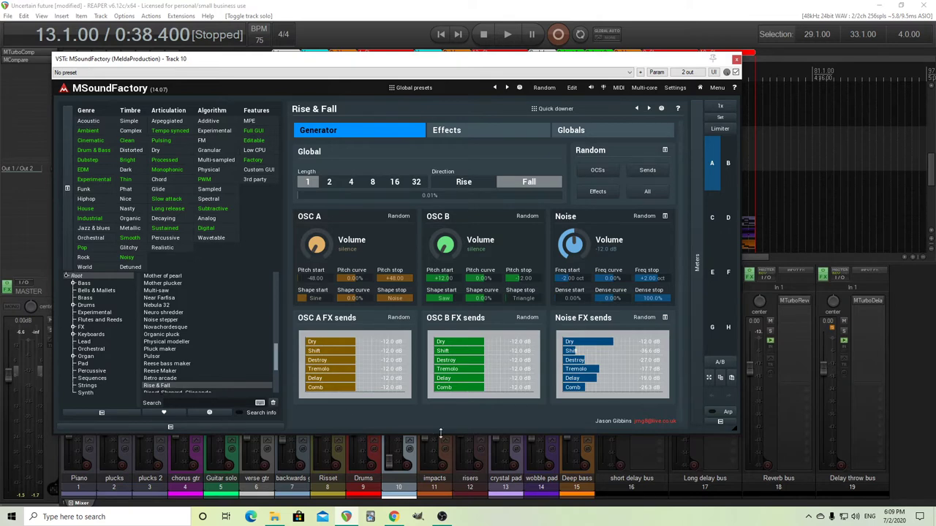
{"action": "left_click", "coordinate": [736, 59]}
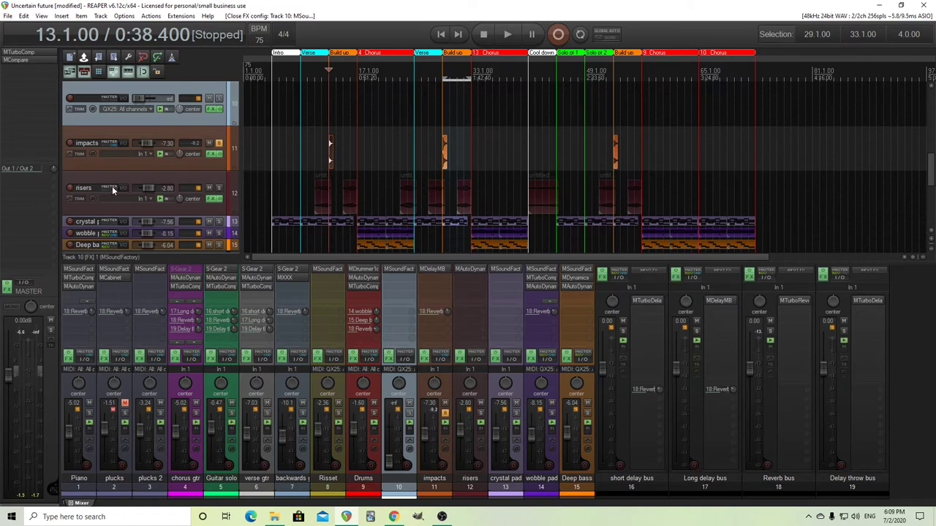
Solo the risers track and audition its riser item starting at bar 11
{"action": "left_click", "coordinate": [217, 188]}
{"action": "left_click", "coordinate": [323, 195]}
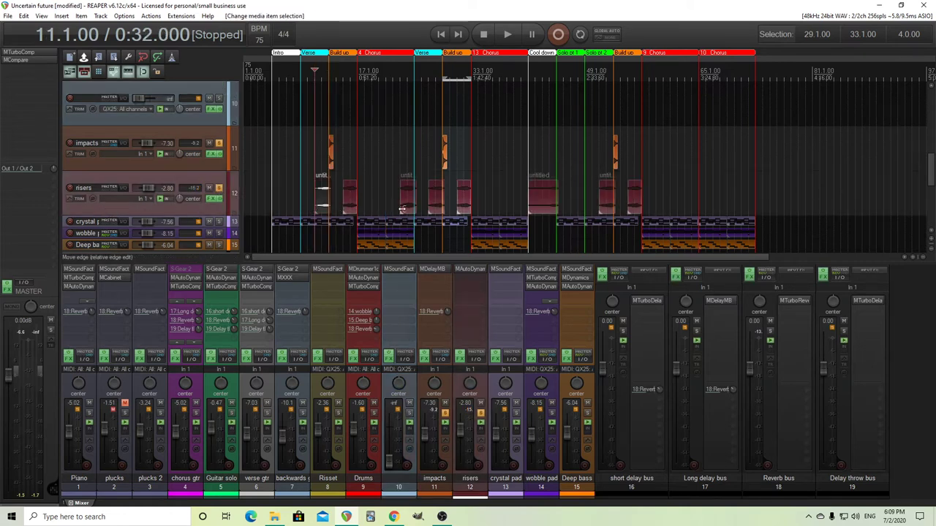
{"action": "scroll", "coordinate": [406, 207], "scroll_direction": "up", "scroll_amount": 3}
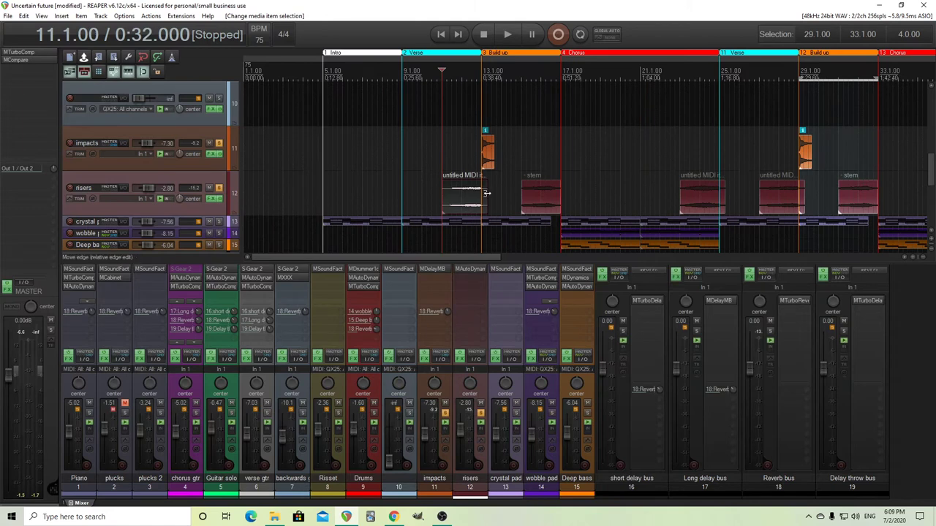
{"action": "left_click", "coordinate": [510, 33]}
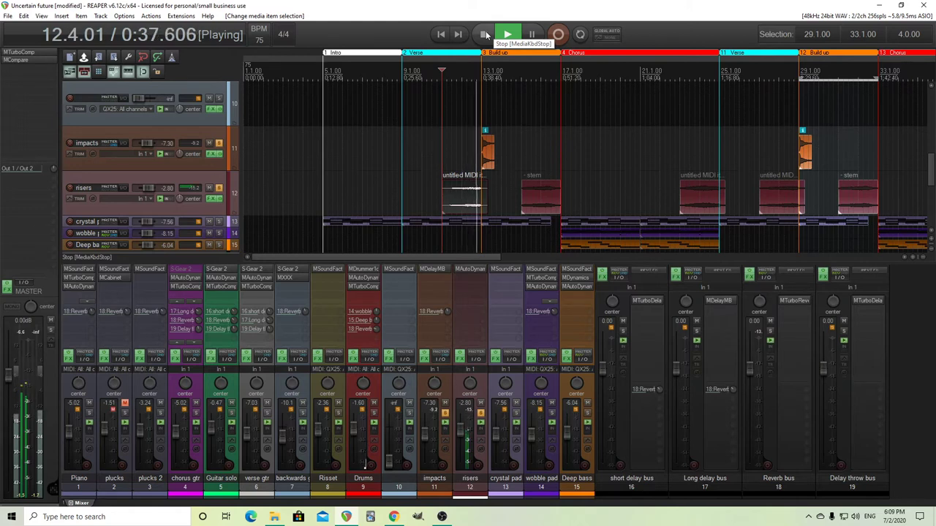
{"action": "left_click", "coordinate": [485, 34]}
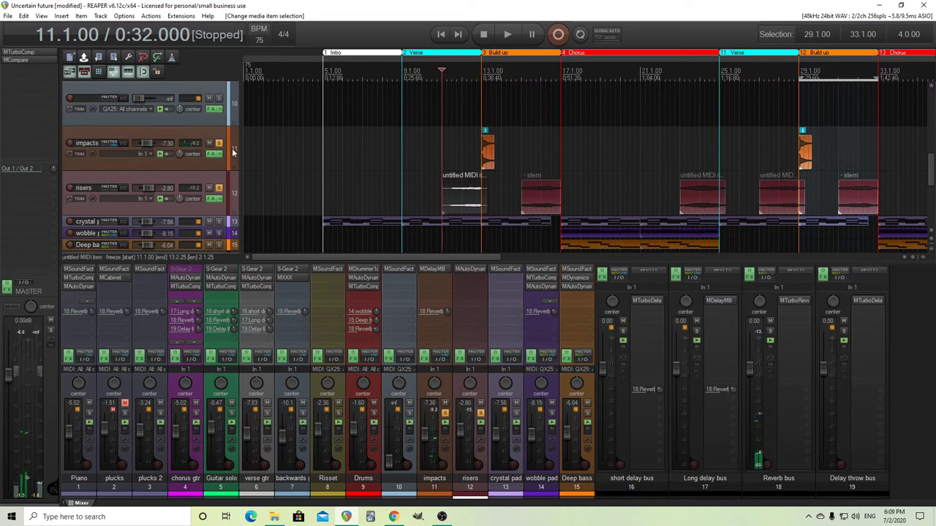
Unsolo impacts, then audition the stem riser from bar 15 and the untitled MIDI riser at bar 23
{"action": "left_click", "coordinate": [563, 225]}
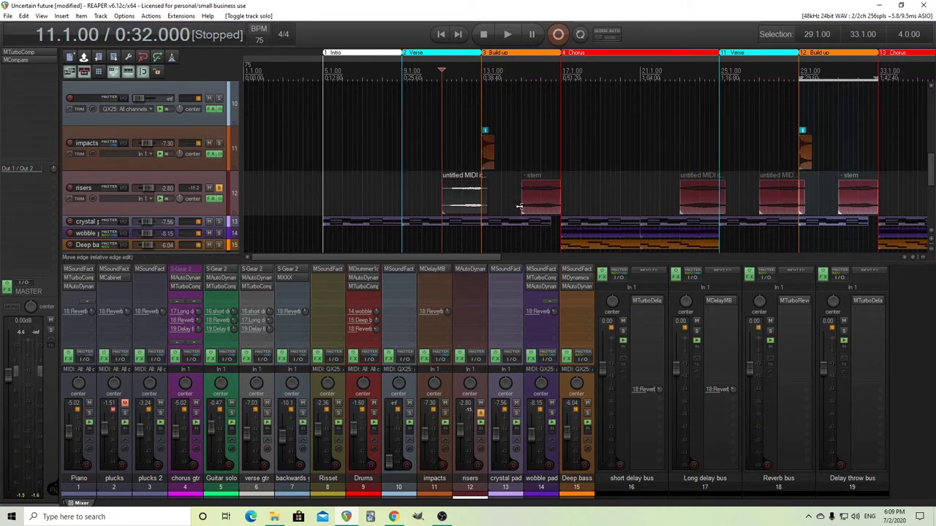
{"action": "left_click", "coordinate": [541, 196]}
{"action": "left_click", "coordinate": [509, 38]}
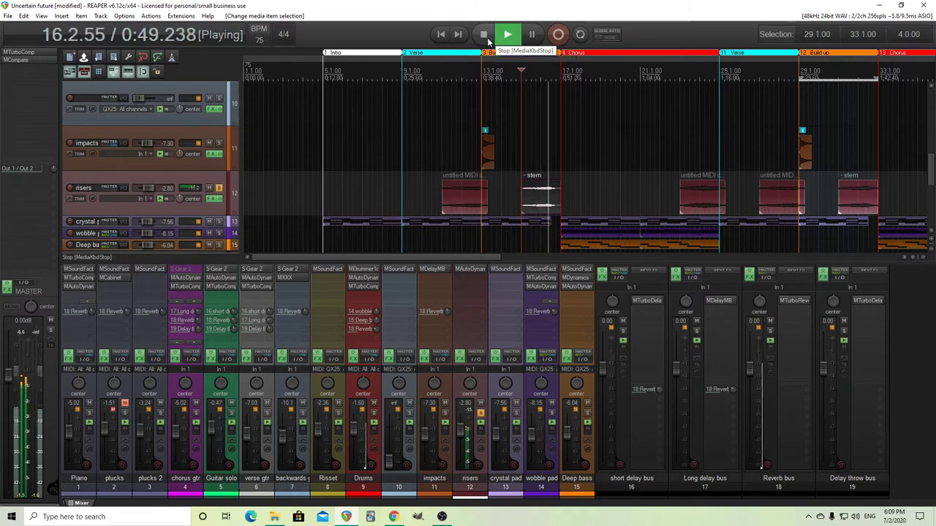
{"action": "left_click", "coordinate": [485, 35]}
{"action": "left_click", "coordinate": [691, 207]}
{"action": "left_click", "coordinate": [507, 37]}
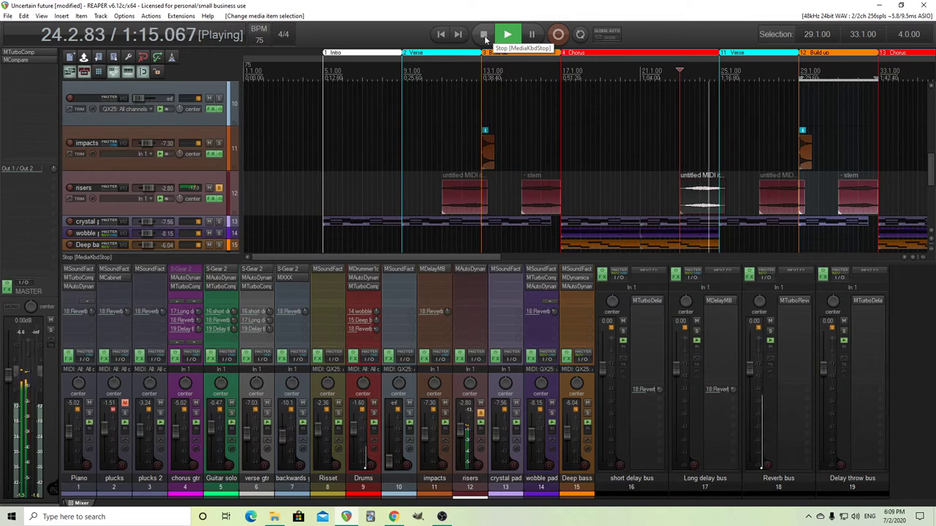
{"action": "left_click", "coordinate": [483, 38]}
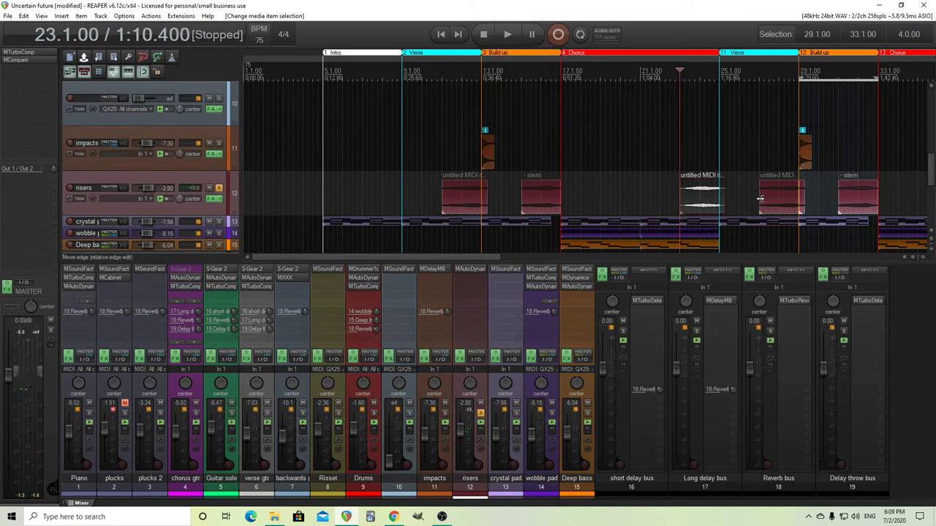
Audition the next riser from bar 27, then play again from 30.4.00
{"action": "key", "text": "ctrl+Right"}
{"action": "left_click", "coordinate": [505, 36]}
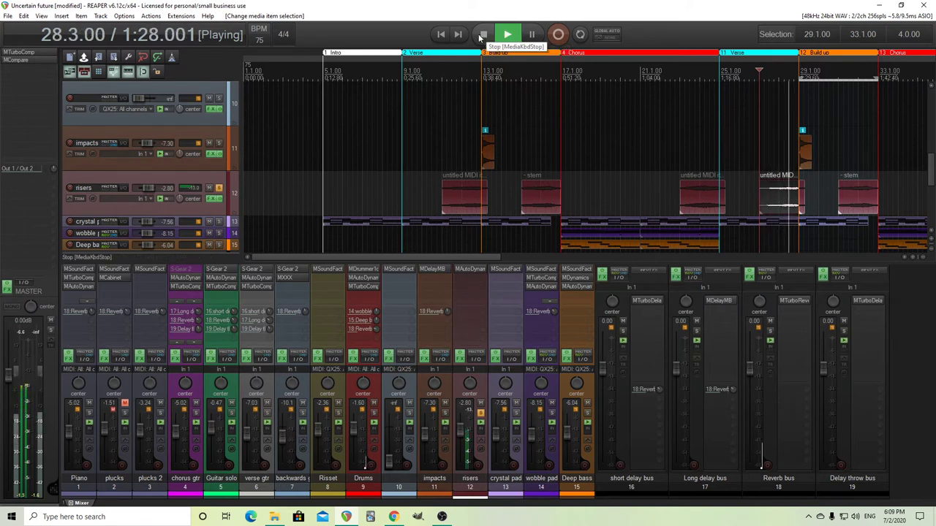
{"action": "left_click", "coordinate": [479, 34]}
{"action": "left_click", "coordinate": [834, 154]}
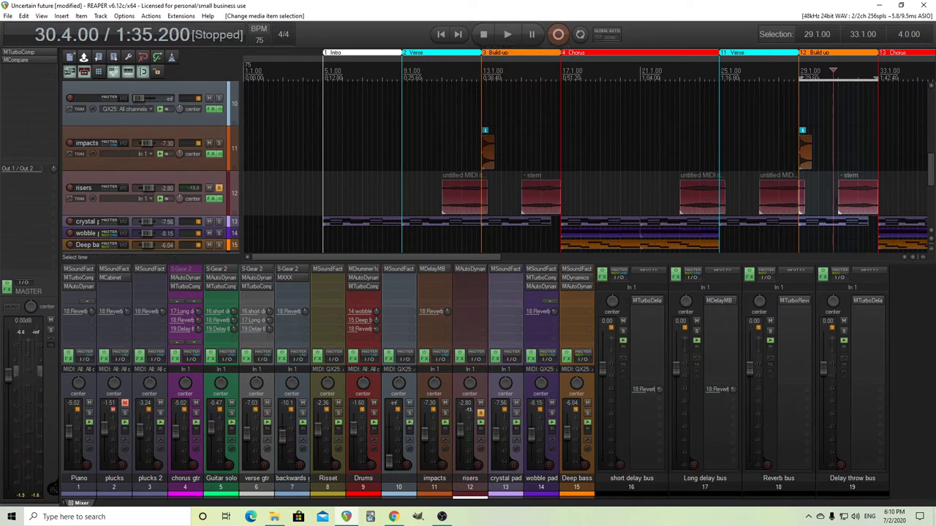
{"action": "left_click", "coordinate": [512, 36]}
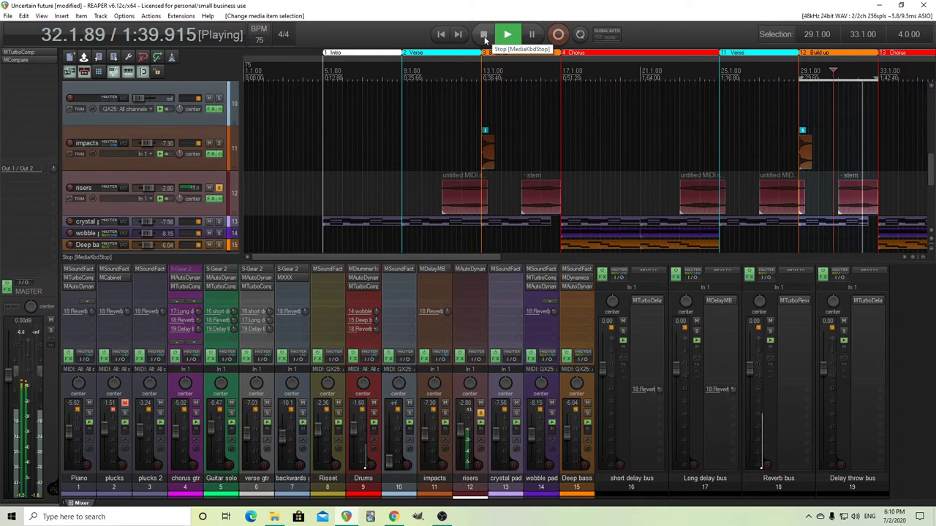
{"action": "left_click", "coordinate": [484, 36]}
Select the frozen riser in Cool down and audition it from bar 42, then stop
{"action": "scroll", "coordinate": [604, 229], "scroll_direction": "down", "scroll_amount": 3}
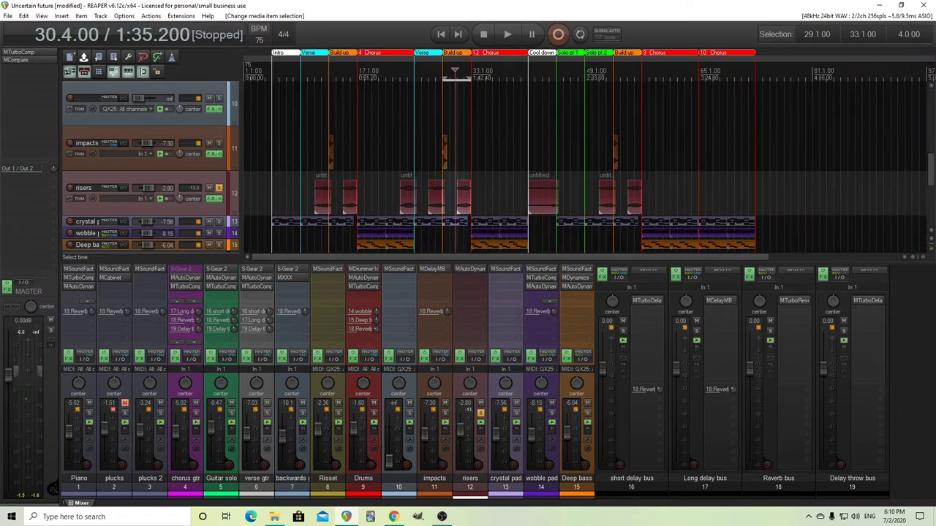
{"action": "left_click", "coordinate": [543, 209]}
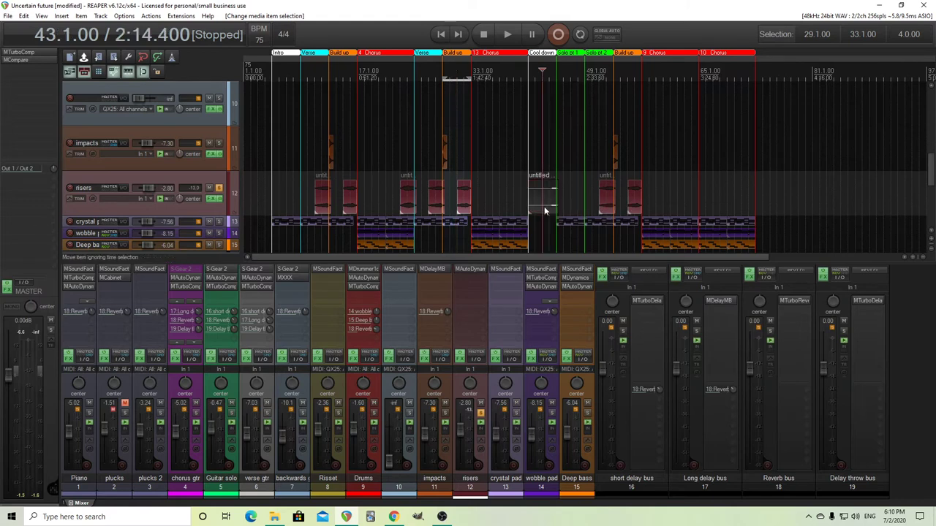
{"action": "left_click", "coordinate": [532, 205]}
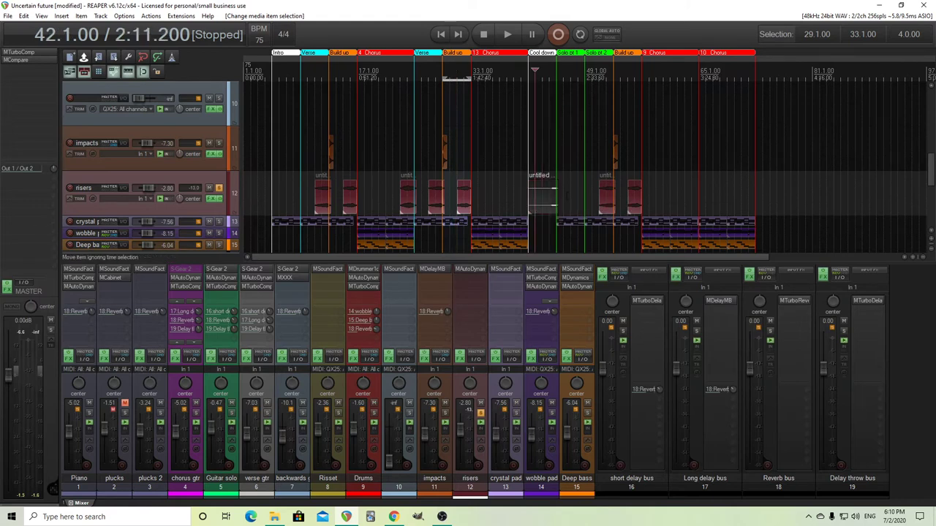
{"action": "left_click", "coordinate": [509, 37]}
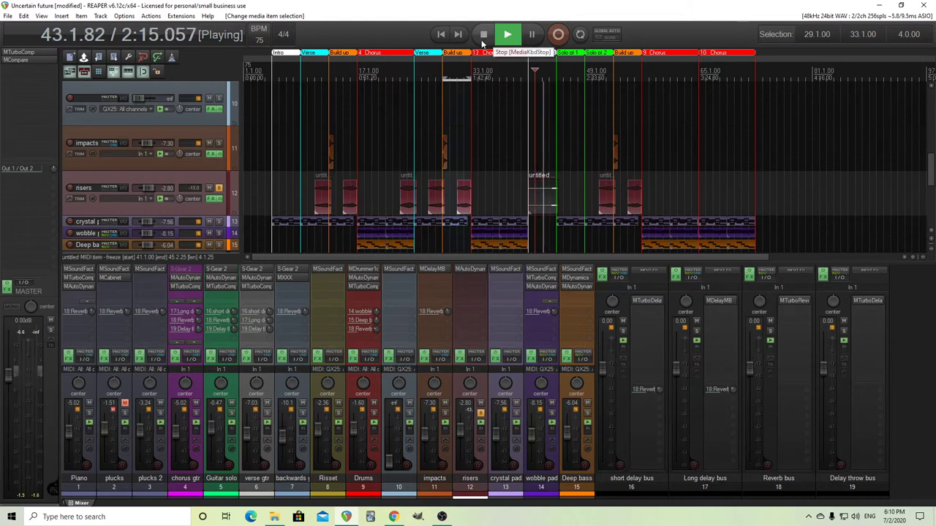
{"action": "scroll", "coordinate": [495, 61], "scroll_direction": "up", "scroll_amount": 4}
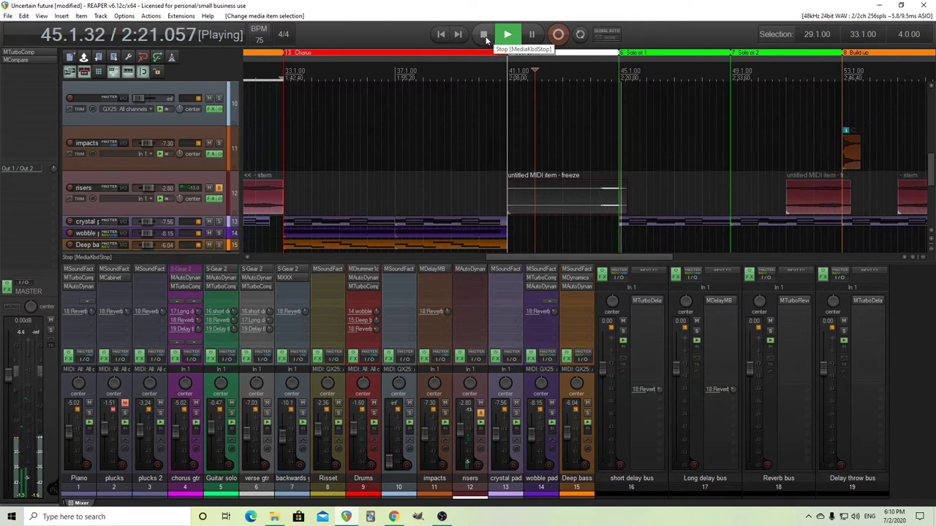
{"action": "left_click", "coordinate": [484, 35]}
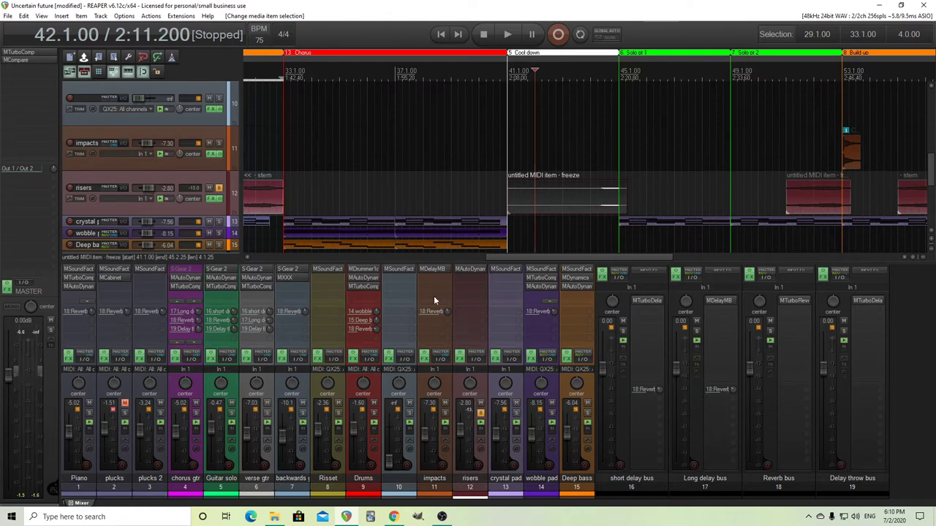
Glance at track 10's MSoundFactory instrument, then scroll the view down to the wobble pad's FX list
{"action": "left_click", "coordinate": [392, 269]}
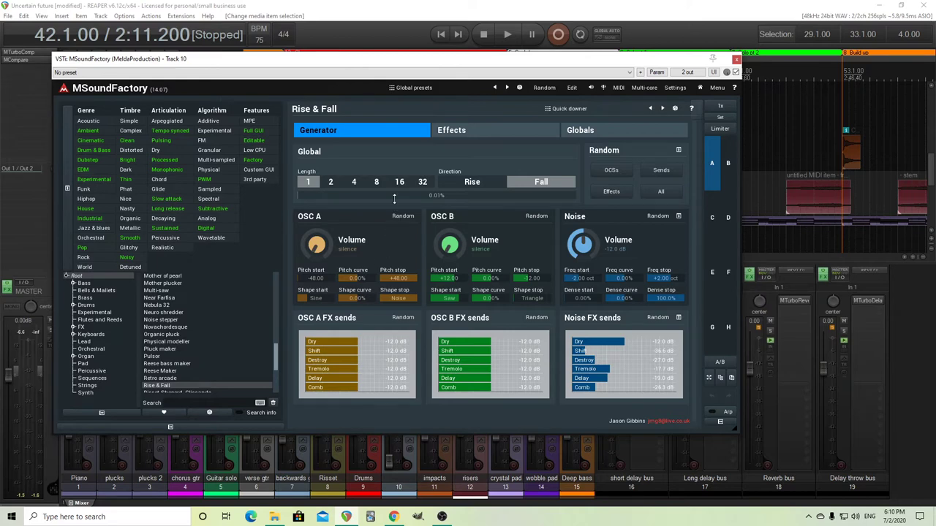
{"action": "left_click", "coordinate": [736, 59]}
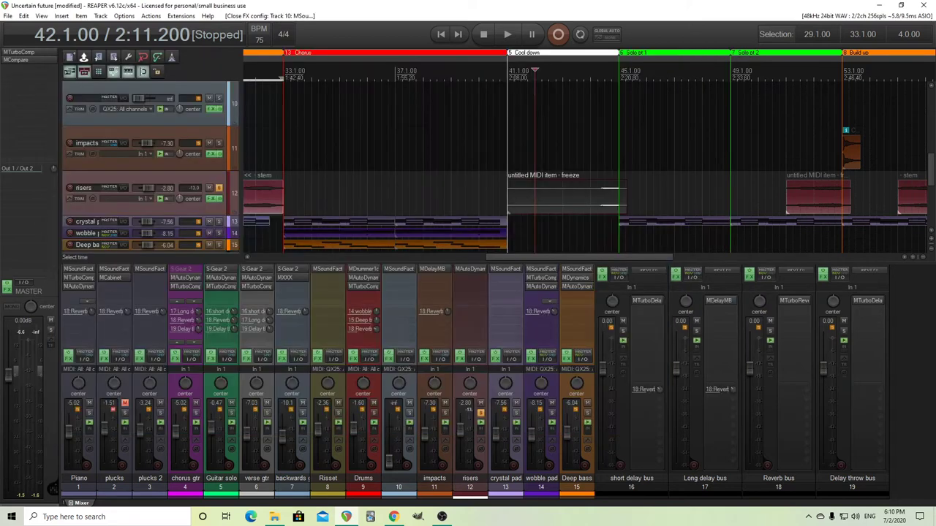
{"action": "scroll", "coordinate": [585, 160], "scroll_direction": "left", "scroll_amount": 3}
{"action": "scroll", "coordinate": [584, 161], "scroll_direction": "down", "scroll_amount": 2}
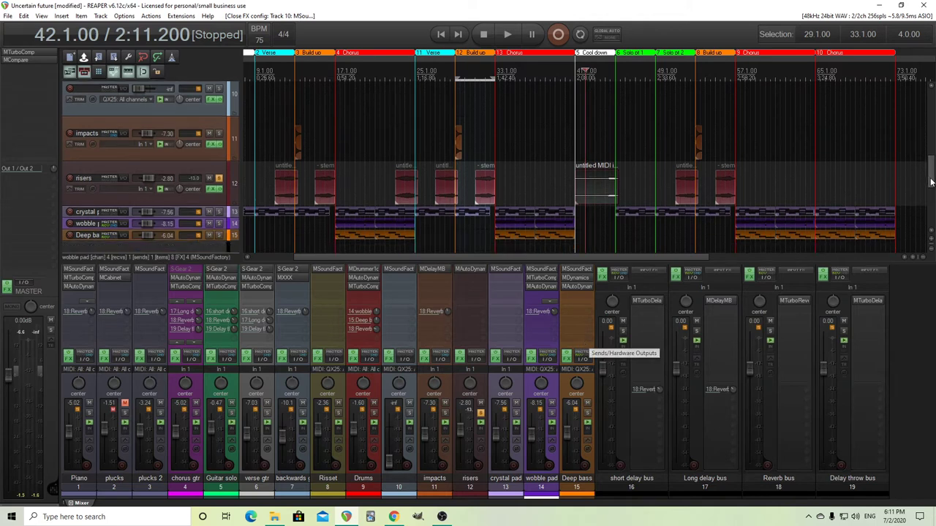
{"action": "scroll", "coordinate": [928, 179], "scroll_direction": "down", "scroll_amount": 1}
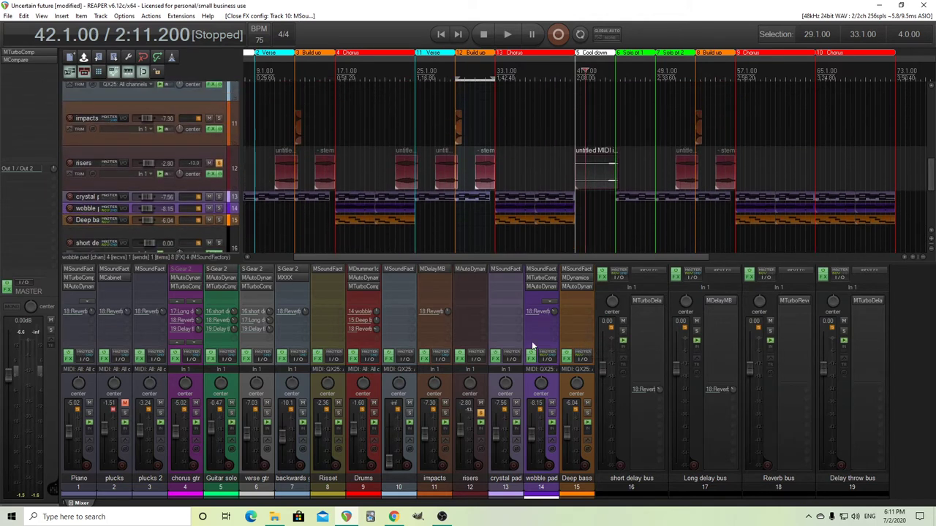
{"action": "scroll", "coordinate": [548, 301], "scroll_direction": "down", "scroll_amount": 1}
{"action": "scroll", "coordinate": [549, 300], "scroll_direction": "down", "scroll_amount": 1}
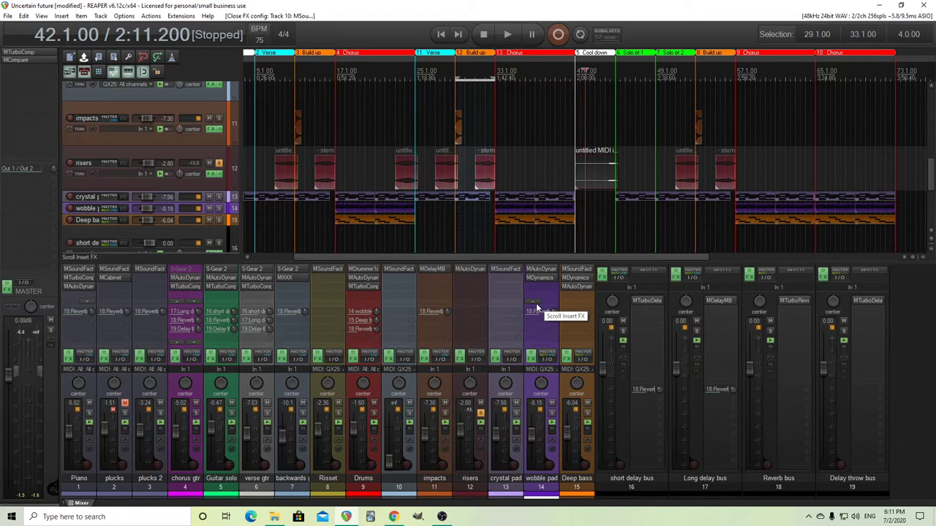
{"action": "scroll", "coordinate": [540, 274], "scroll_direction": "up", "scroll_amount": 2}
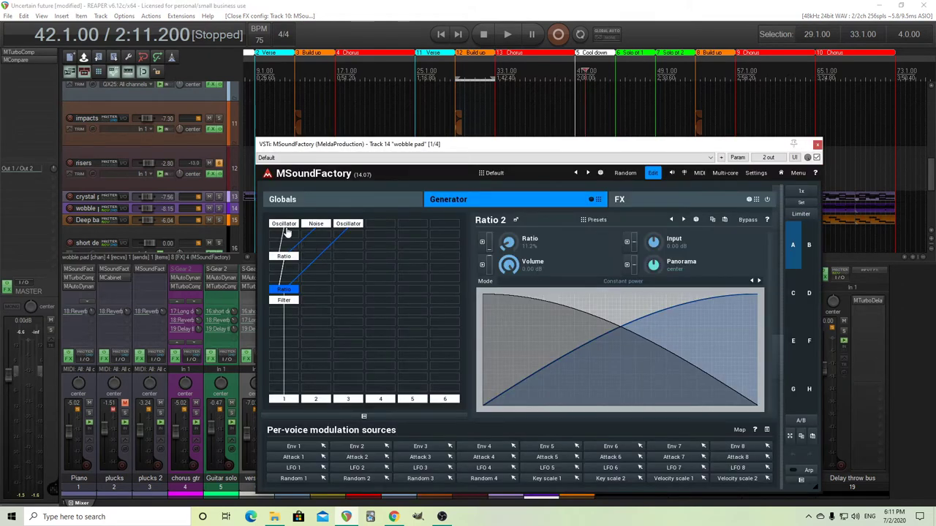
Inspect Oscillator 1 in a popped-out panel, then the noise generator and first Ratio crossfade
{"action": "left_click", "coordinate": [284, 225]}
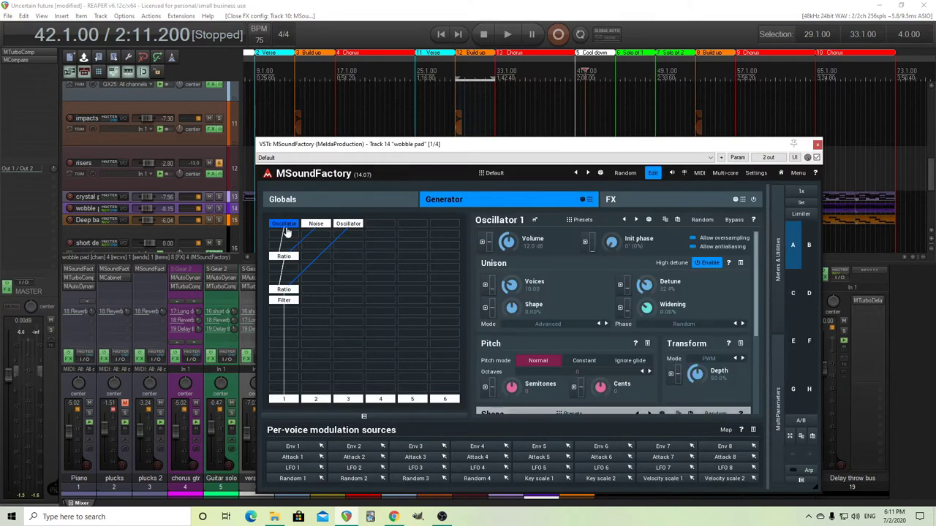
{"action": "left_click", "coordinate": [534, 220]}
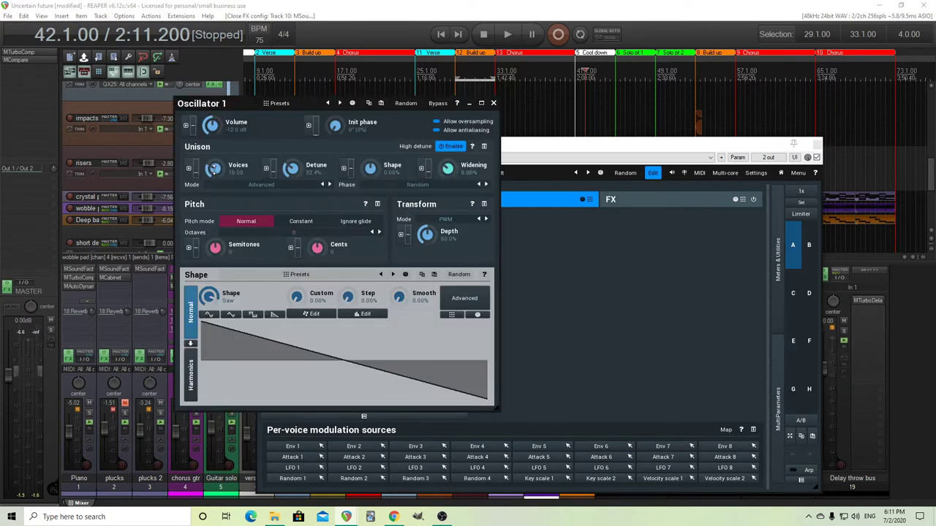
{"action": "left_click", "coordinate": [494, 104]}
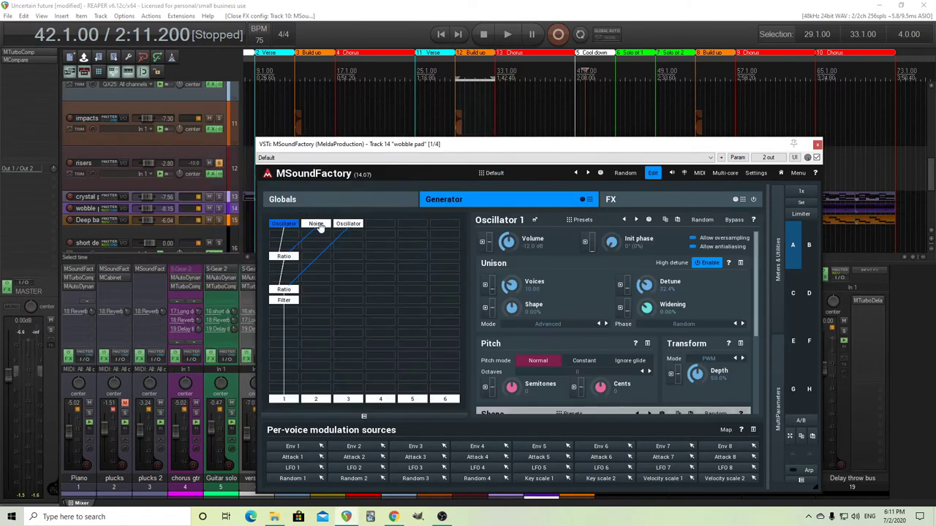
{"action": "left_click", "coordinate": [317, 223]}
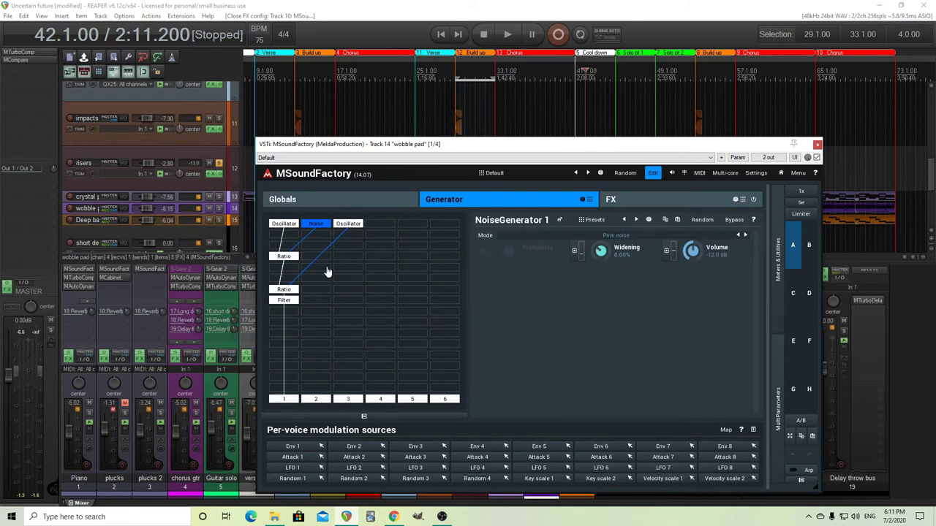
{"action": "left_click", "coordinate": [284, 256]}
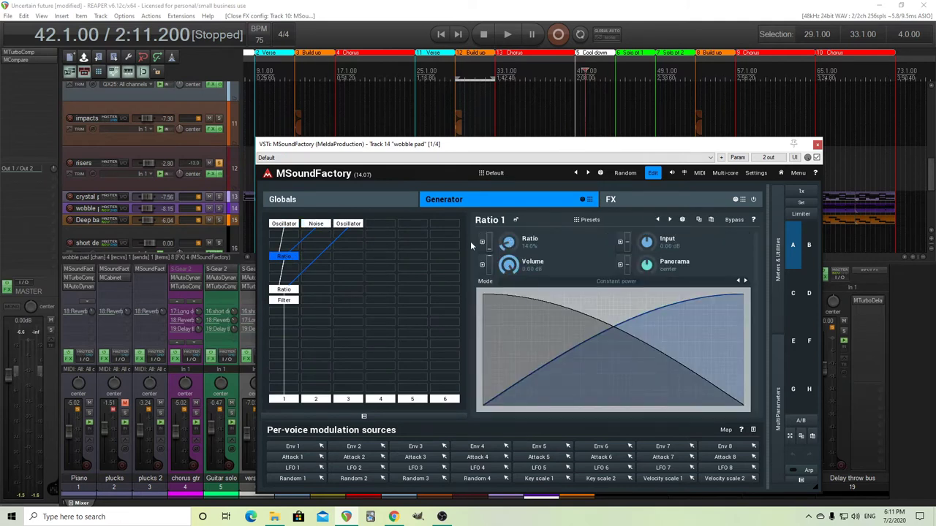
{"action": "left_click", "coordinate": [281, 224]}
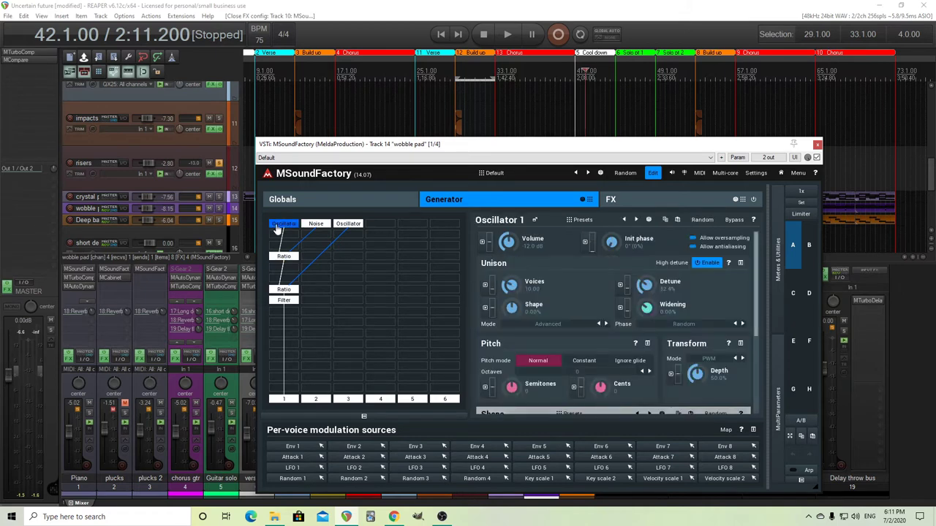
Inspect Oscillator 2 in a popped-out panel and the second Ratio module, then close the window
{"action": "left_click", "coordinate": [347, 226]}
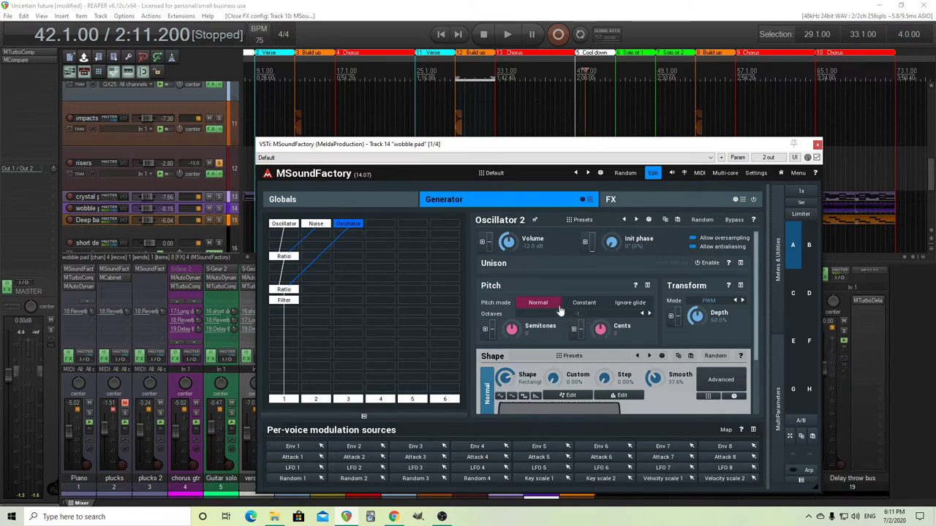
{"action": "left_click", "coordinate": [536, 220]}
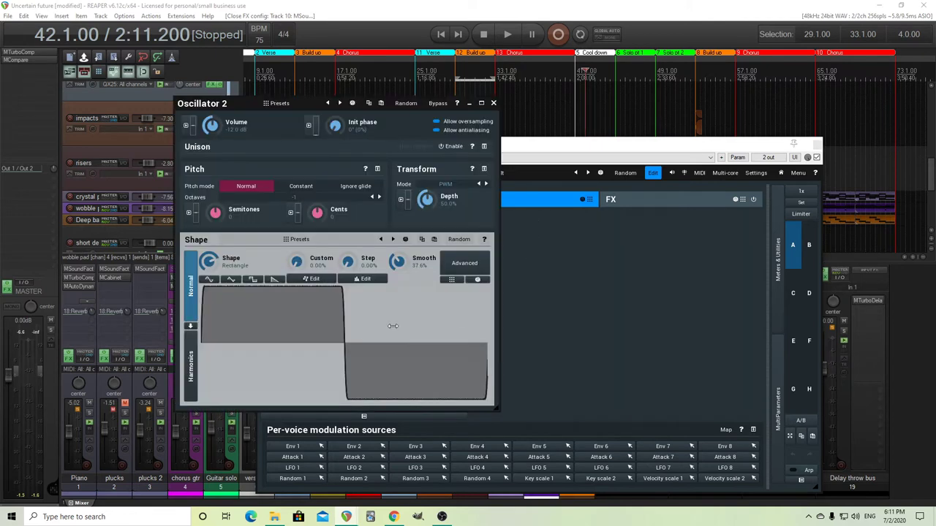
{"action": "left_click", "coordinate": [493, 103]}
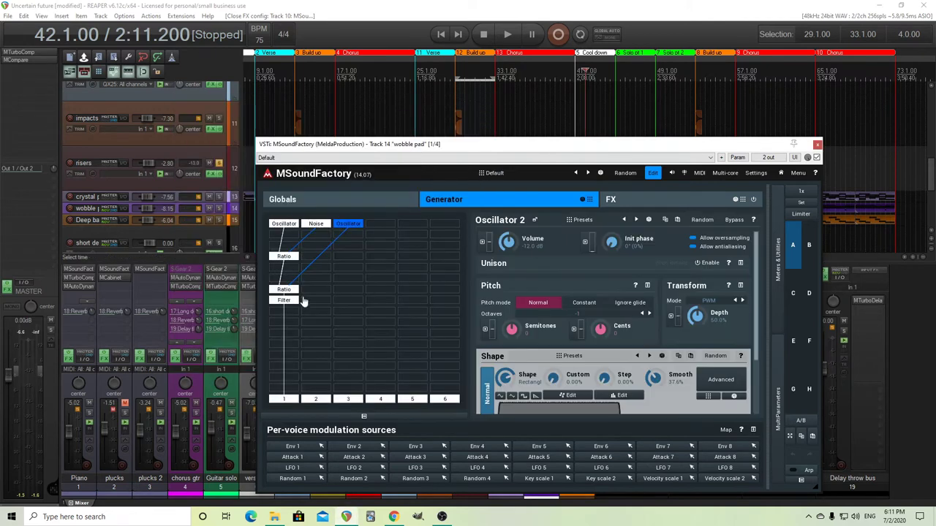
{"action": "left_click", "coordinate": [291, 292]}
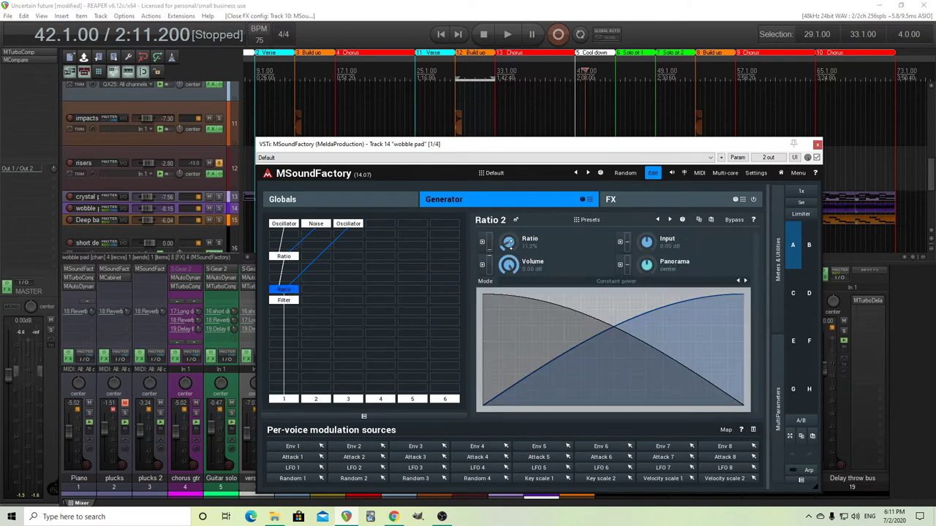
{"action": "left_click", "coordinate": [817, 144]}
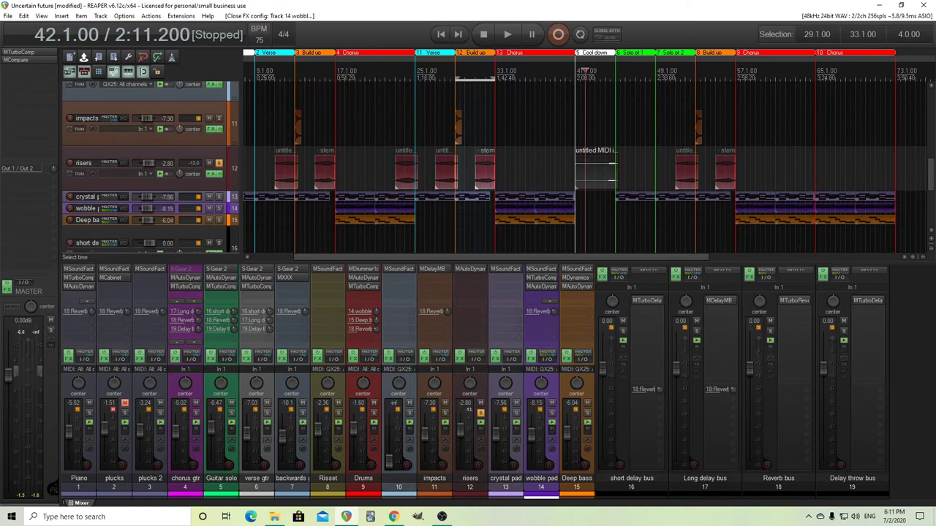
Set the edit position to bar 17, solo the wobble pad and show its MSoundFactory Filter module
{"action": "left_click", "coordinate": [338, 219]}
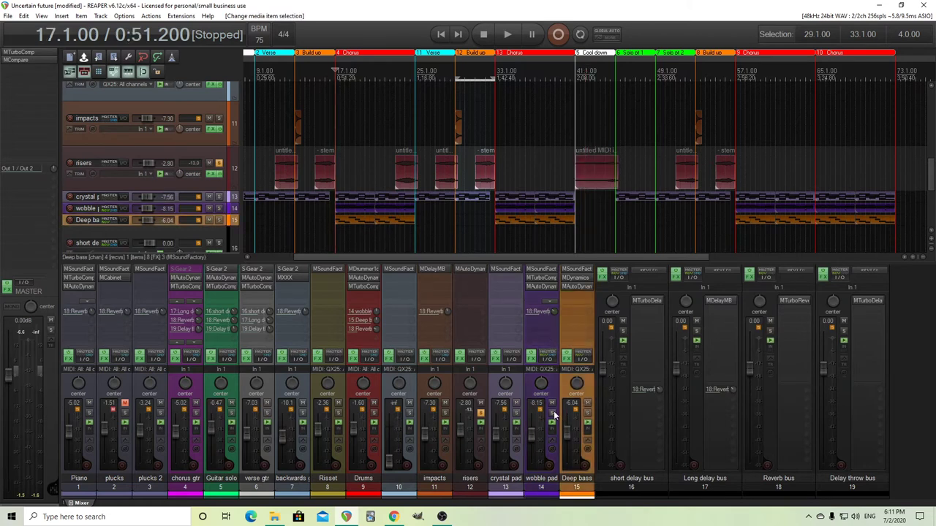
{"action": "left_click", "coordinate": [553, 414]}
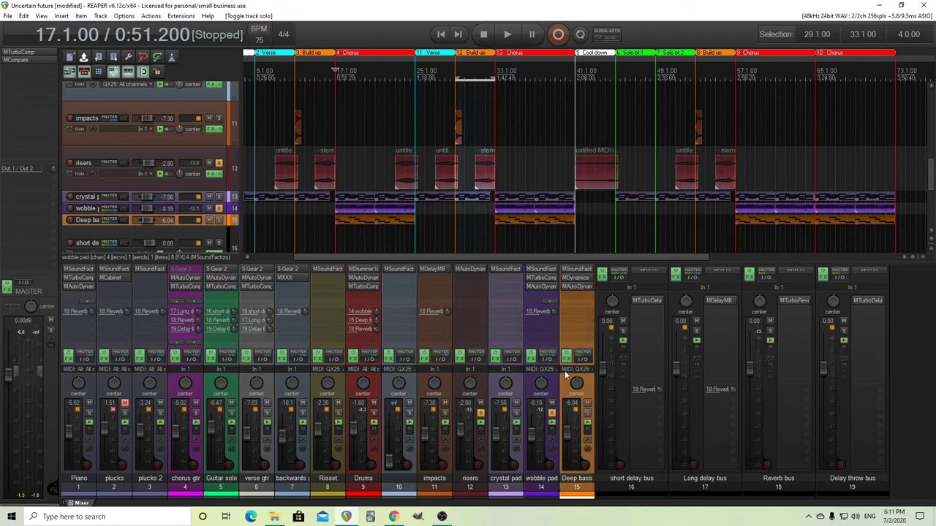
{"action": "left_click", "coordinate": [542, 269]}
{"action": "left_click", "coordinate": [284, 300]}
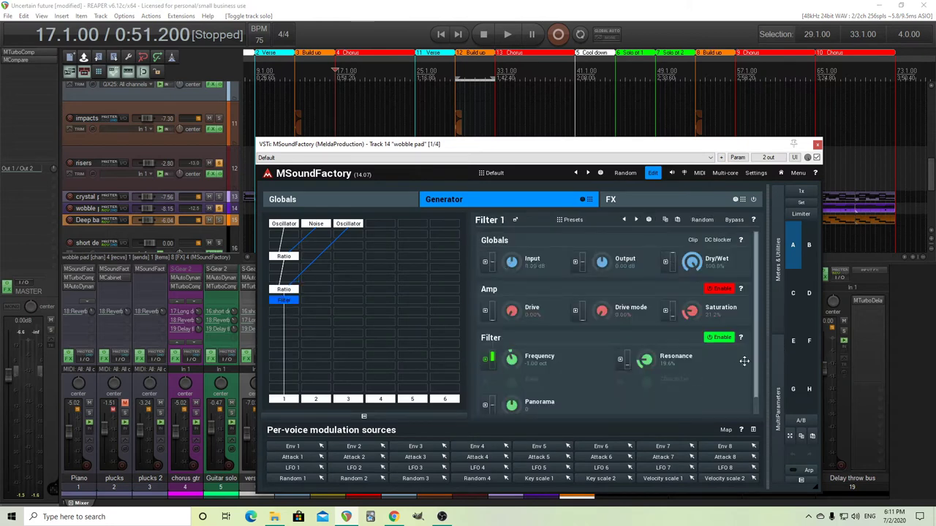
{"action": "scroll", "coordinate": [757, 366], "scroll_direction": "down", "scroll_amount": 1}
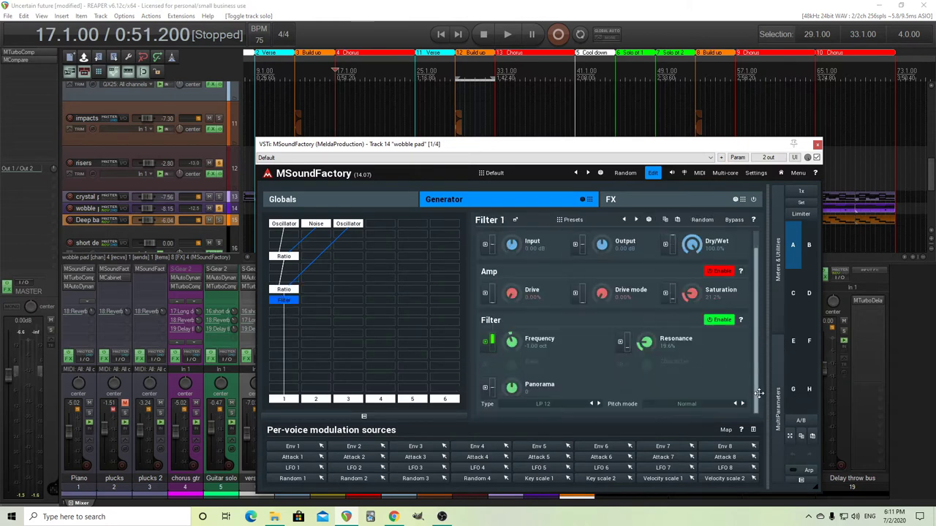
Examine the filter frequency's LFO 1 modulation at 45.90% depth, then close the panels and plugin window
{"action": "left_click", "coordinate": [486, 341]}
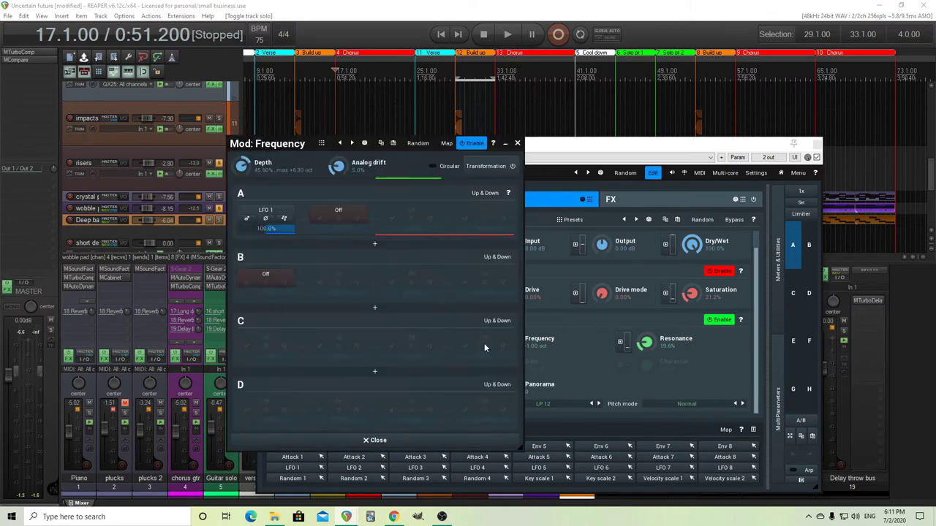
{"action": "left_click", "coordinate": [246, 220]}
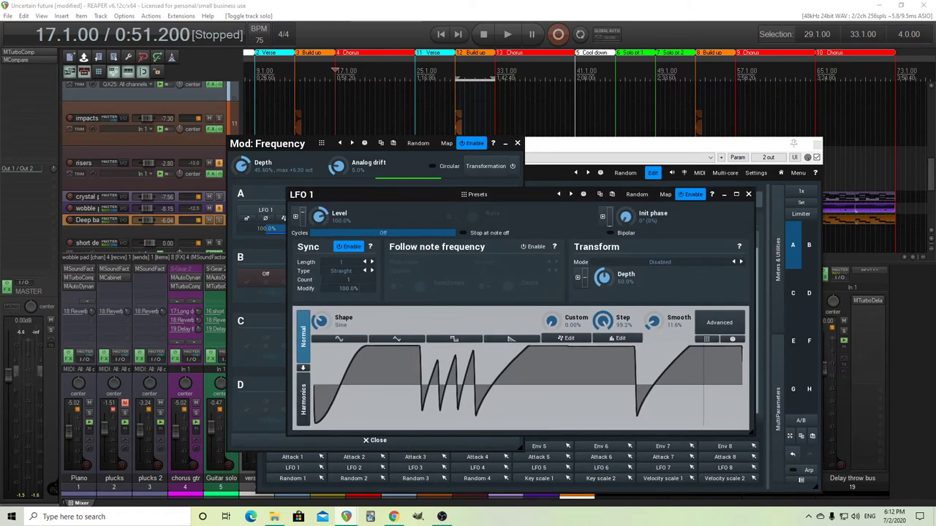
{"action": "mouse_move", "coordinate": [605, 319]}
{"action": "left_mouse_down"}
{"action": "mouse_move", "coordinate": [605, 351]}
{"action": "mouse_move", "coordinate": [604, 319]}
{"action": "left_mouse_up"}
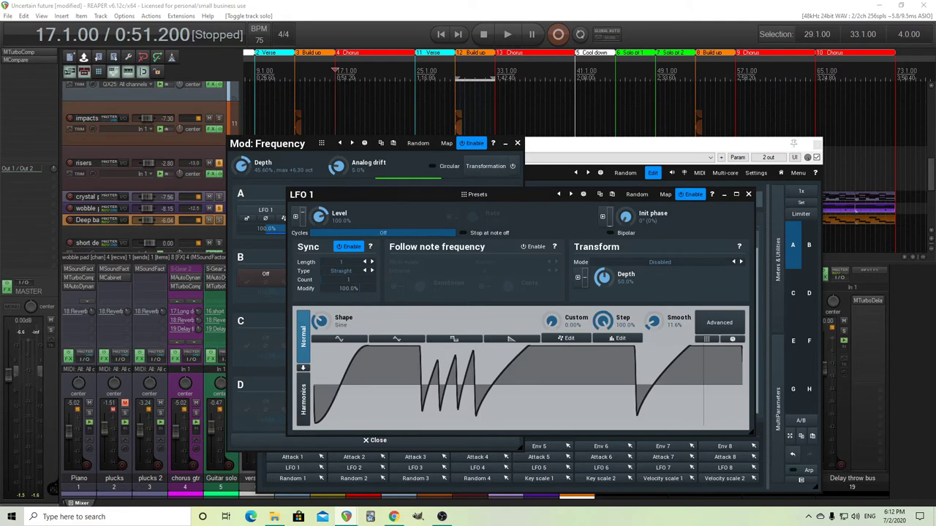
{"action": "left_click", "coordinate": [618, 338]}
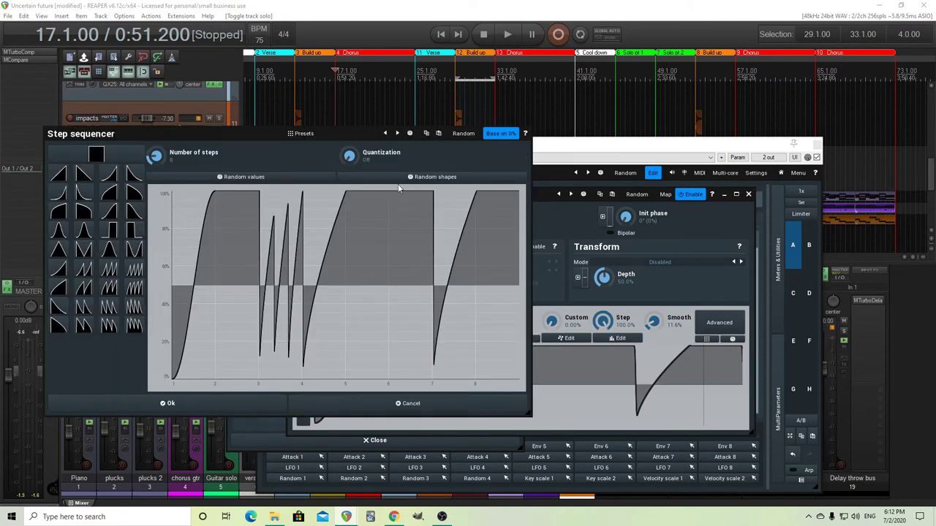
{"action": "left_click", "coordinate": [404, 404]}
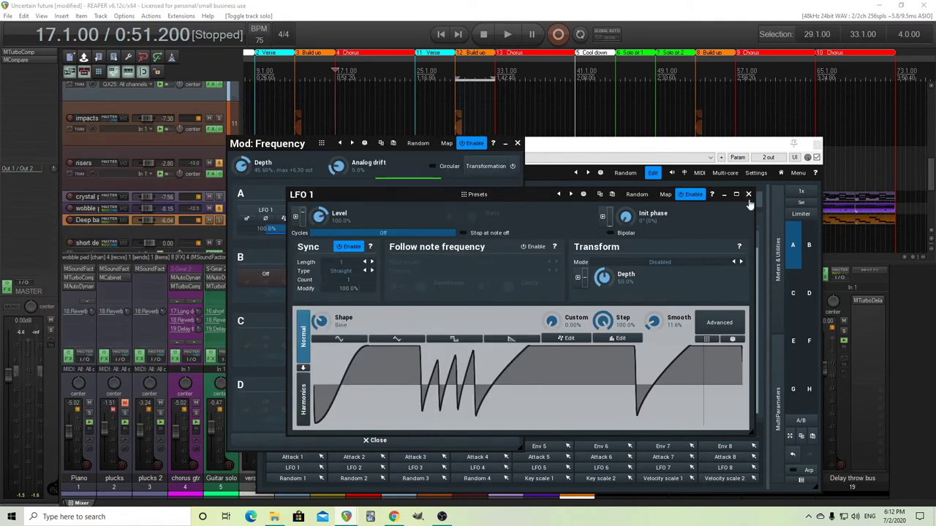
{"action": "left_click", "coordinate": [748, 194]}
{"action": "left_click", "coordinate": [816, 157]}
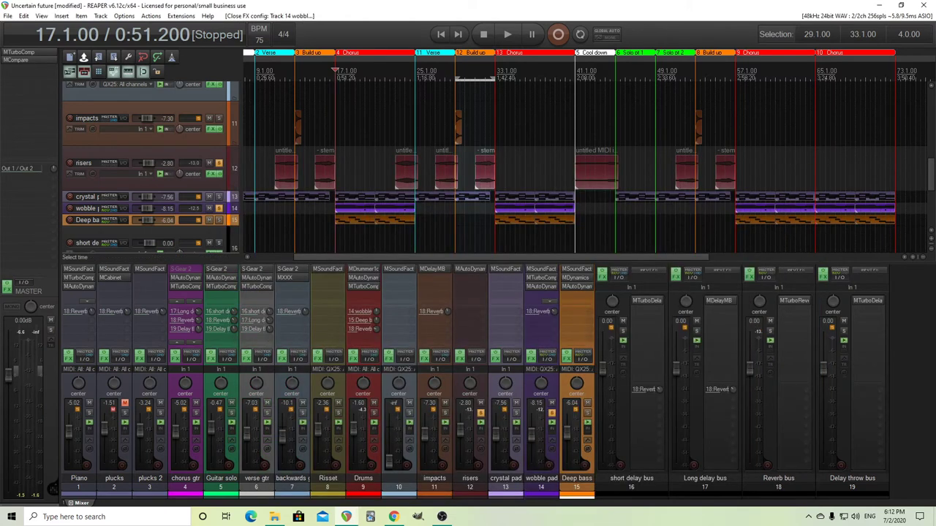
{"action": "left_click", "coordinate": [507, 35]}
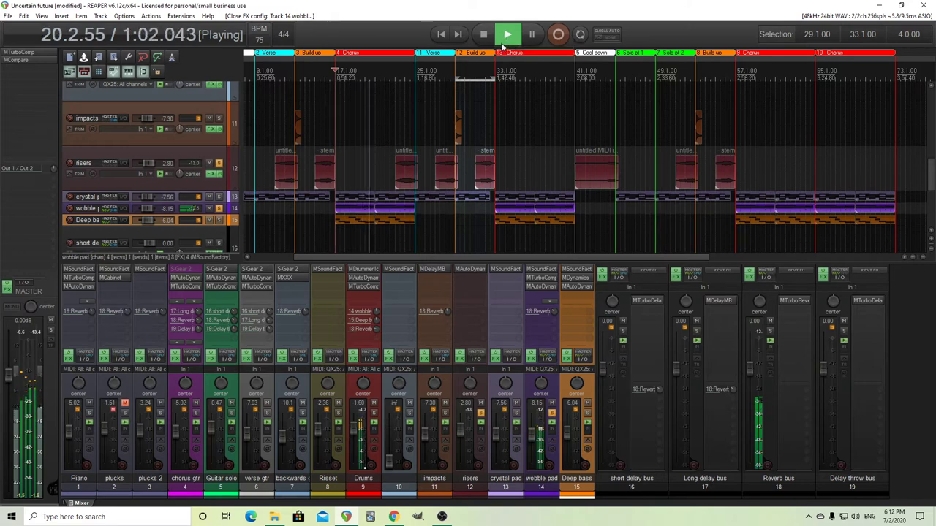
{"action": "left_click", "coordinate": [483, 34]}
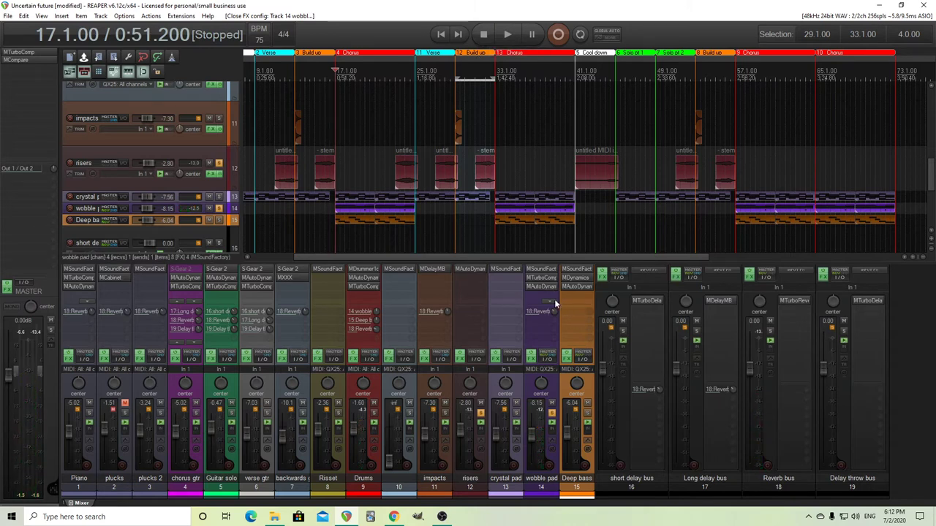
{"action": "left_click", "coordinate": [542, 278]}
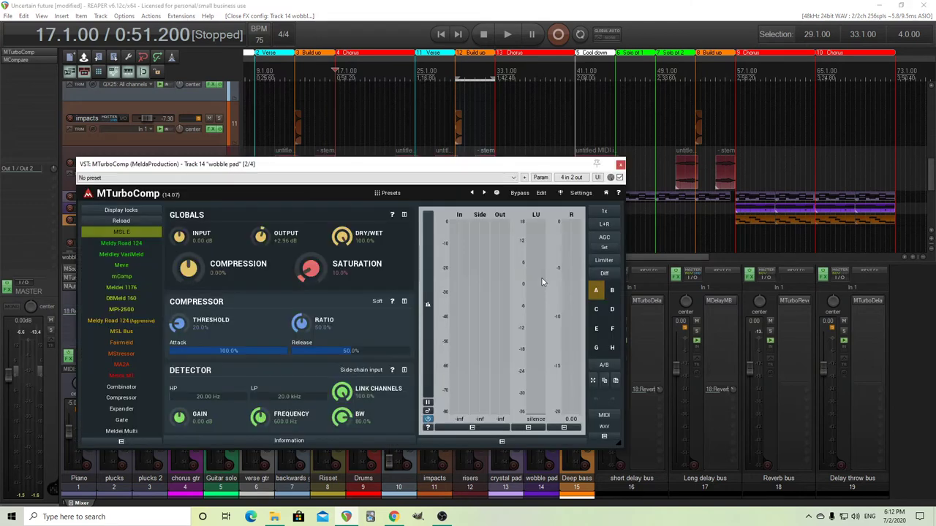
{"action": "left_click", "coordinate": [507, 37]}
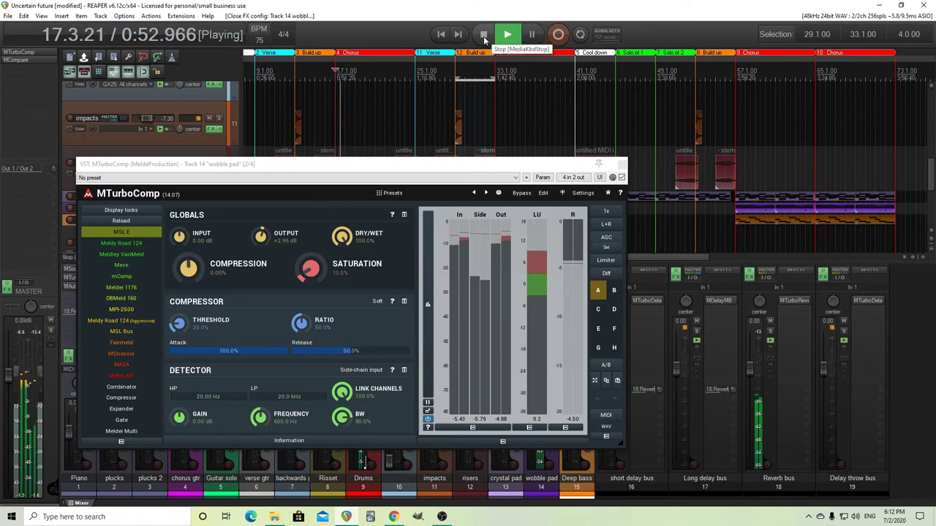
{"action": "left_click", "coordinate": [521, 194]}
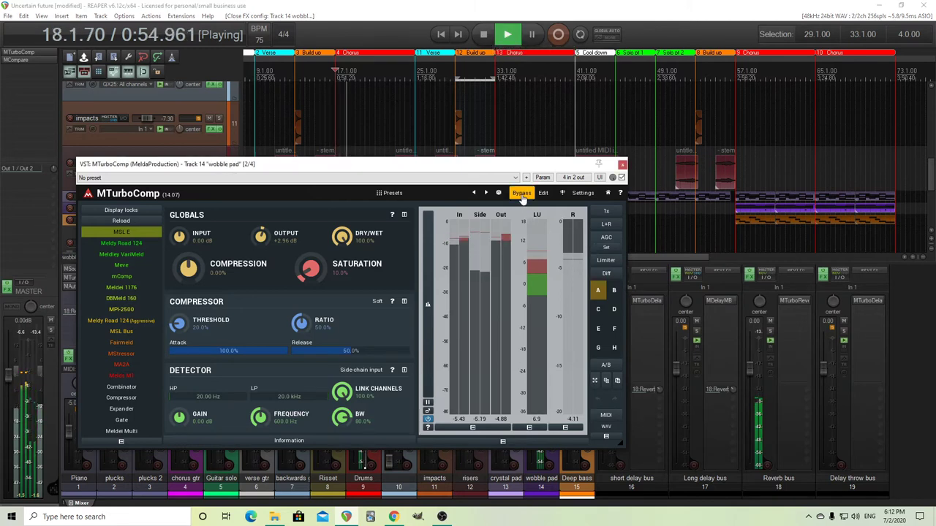
{"action": "left_click", "coordinate": [521, 193]}
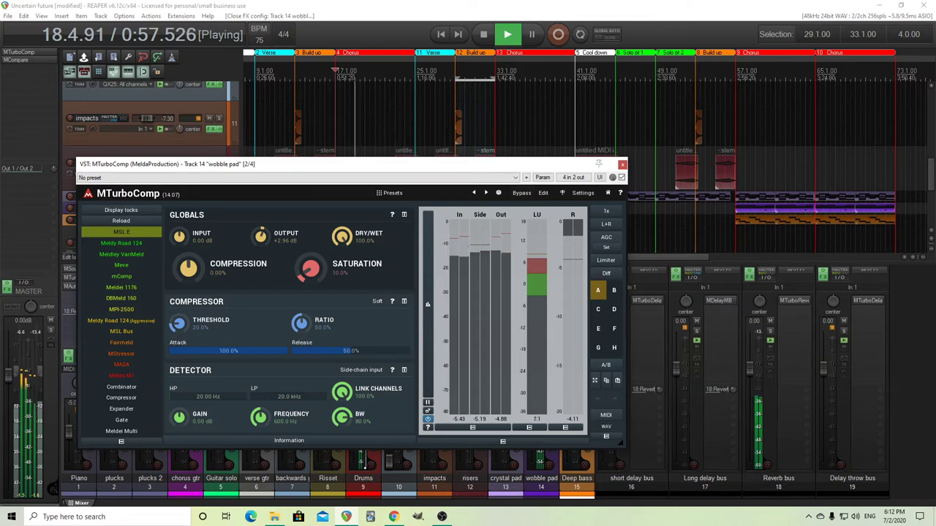
{"action": "left_click", "coordinate": [484, 36]}
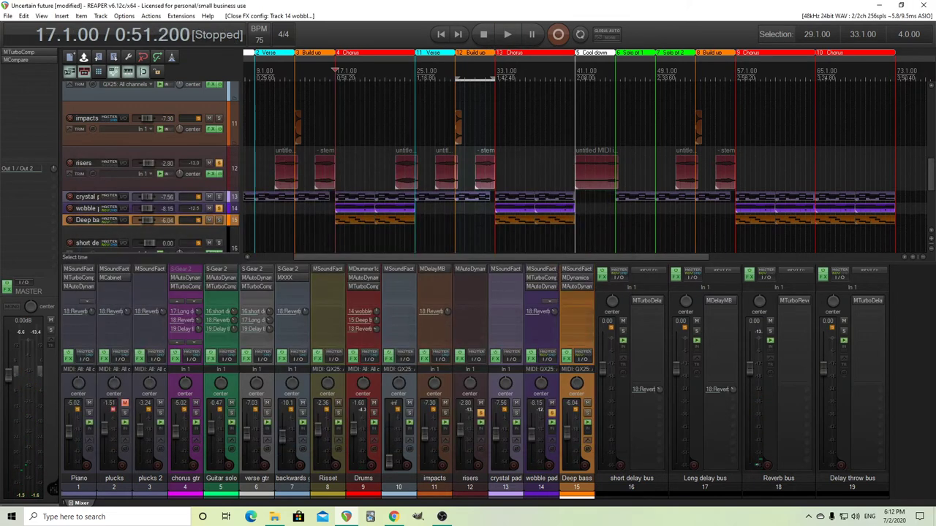
{"action": "key", "text": "Escape"}
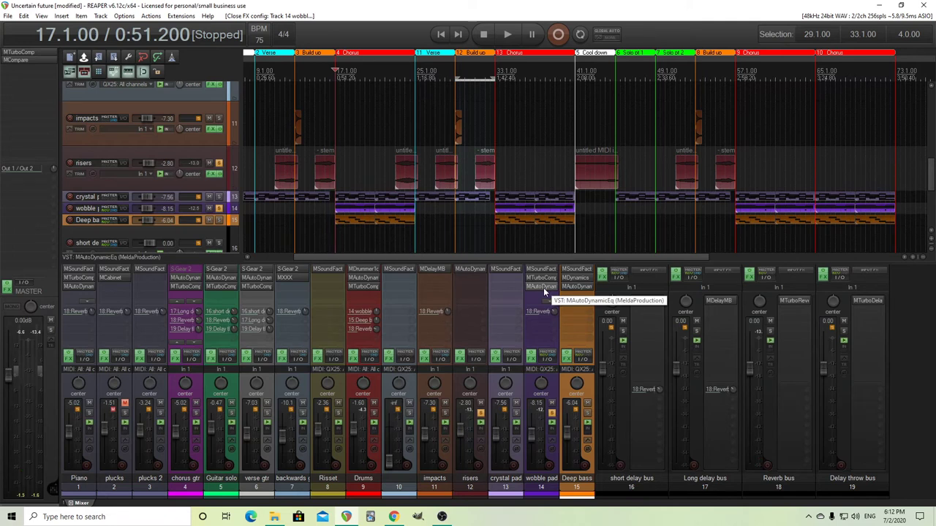
{"action": "left_click", "coordinate": [544, 289]}
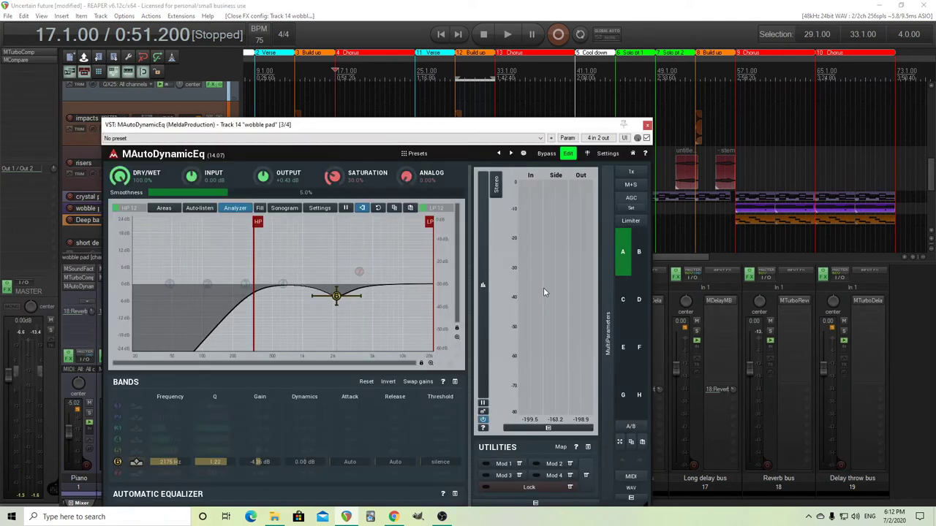
{"action": "left_click", "coordinate": [568, 154]}
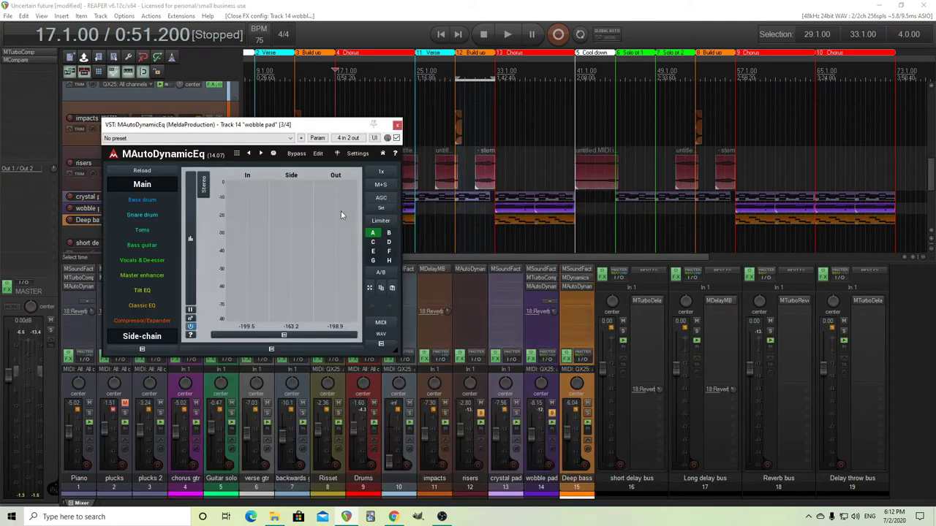
{"action": "left_click", "coordinate": [318, 155]}
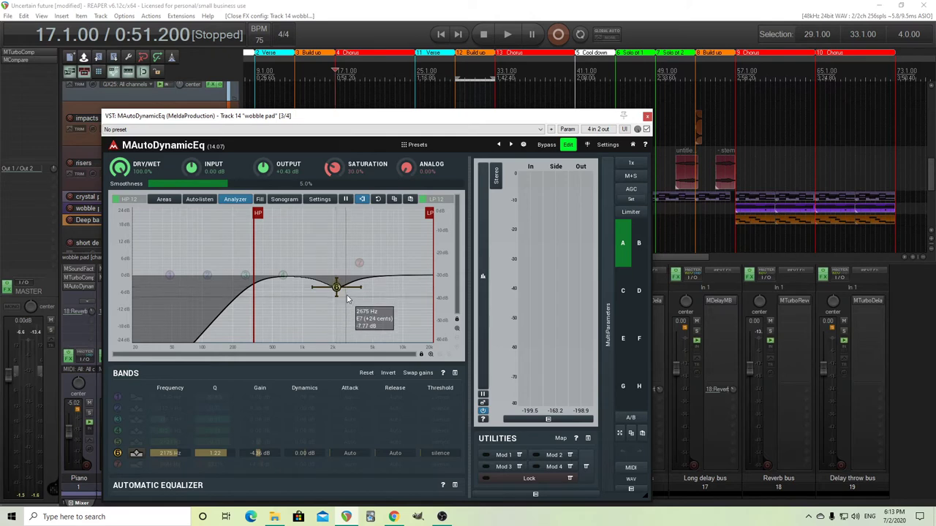
Swap the dynamic EQ for the wobble pad's MDynamics, lowering its window and setting side-chain Max Freq 120.5 Hz
{"action": "left_click", "coordinate": [646, 117]}
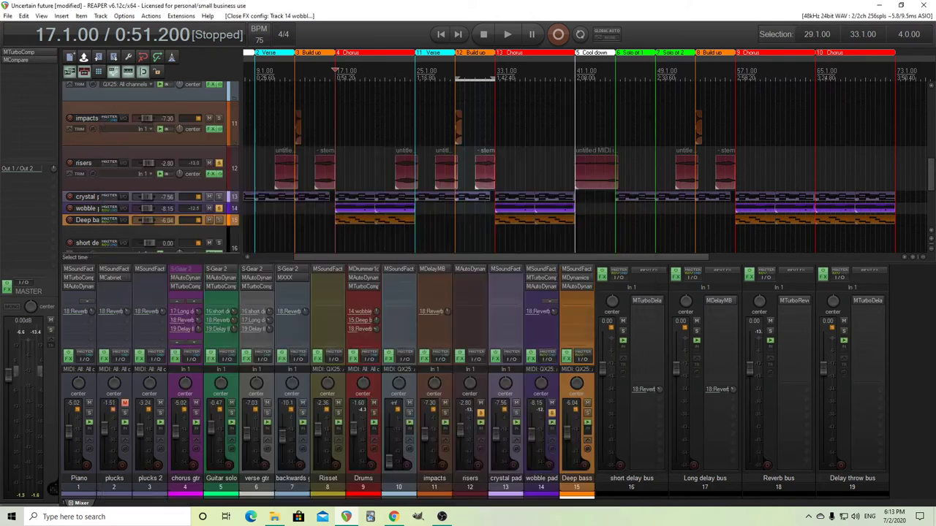
{"action": "left_click", "coordinate": [550, 301]}
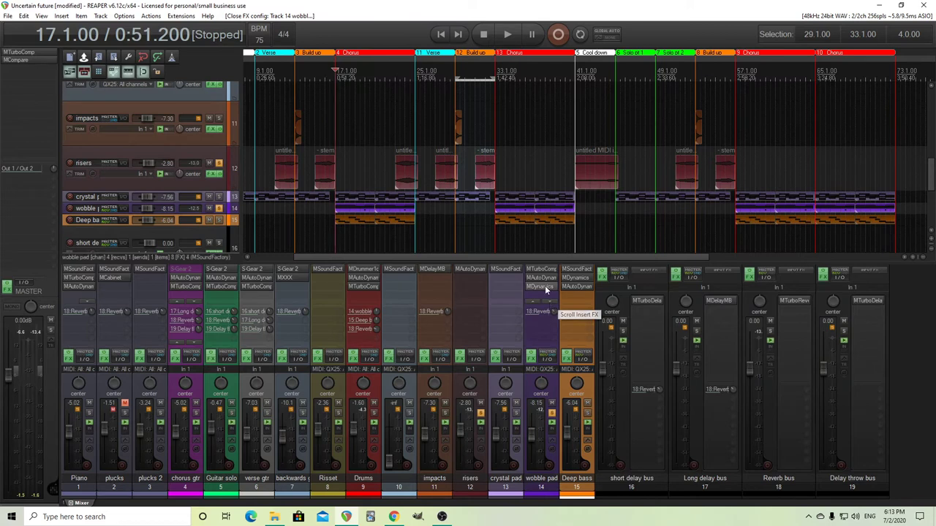
{"action": "left_click", "coordinate": [544, 285]}
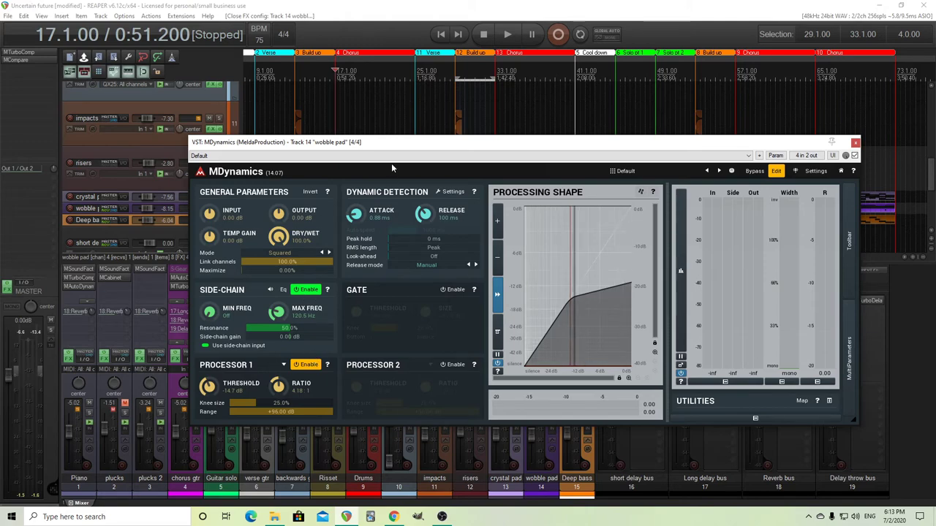
{"action": "left_click_drag", "start_coordinate": [381, 140], "coordinate": [339, 155]}
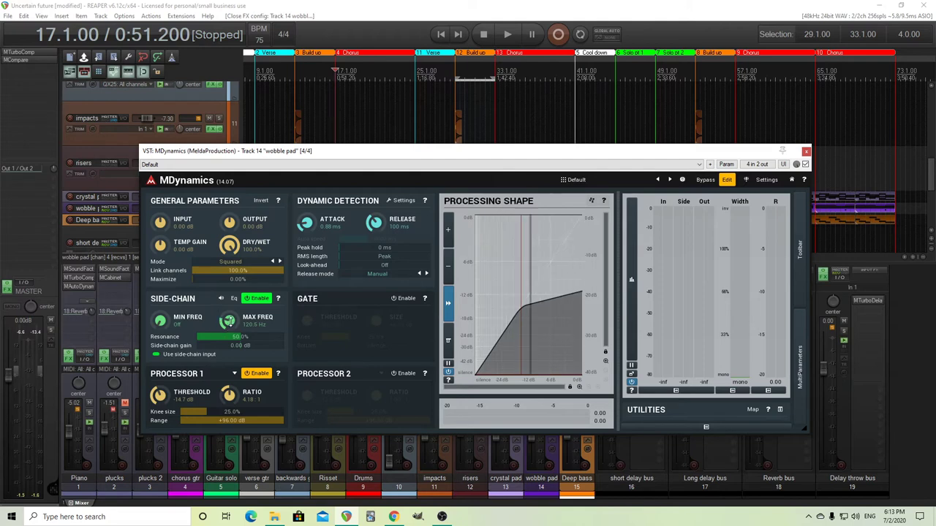
{"action": "left_click_drag", "start_coordinate": [229, 320], "coordinate": [229, 321]}
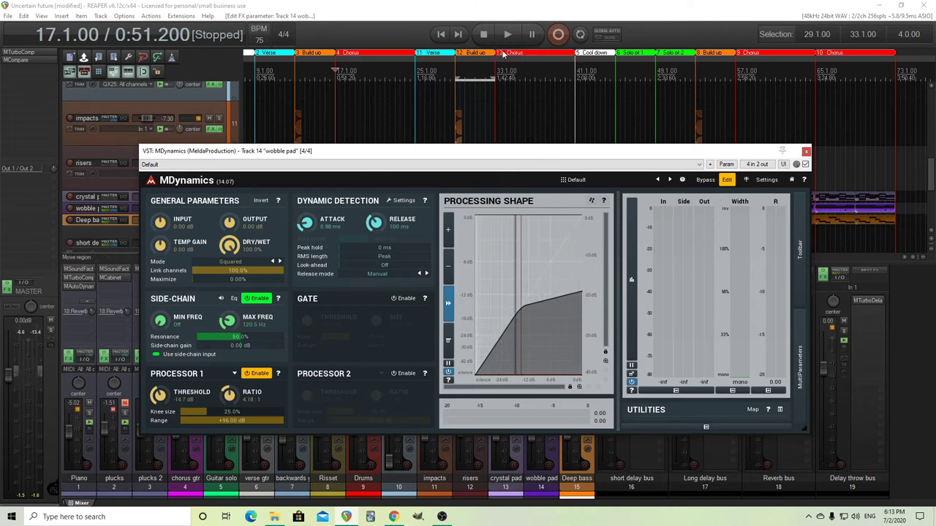
{"action": "left_click", "coordinate": [505, 41]}
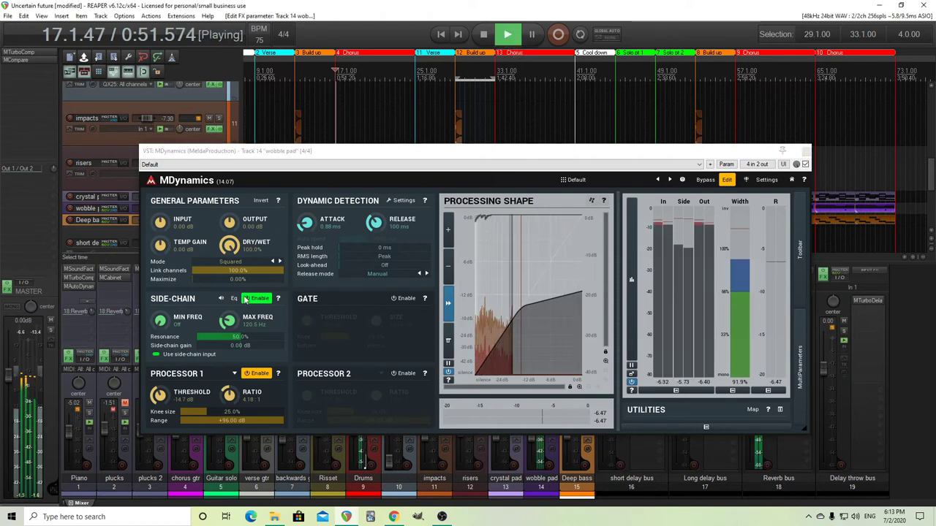
{"action": "left_click", "coordinate": [221, 299]}
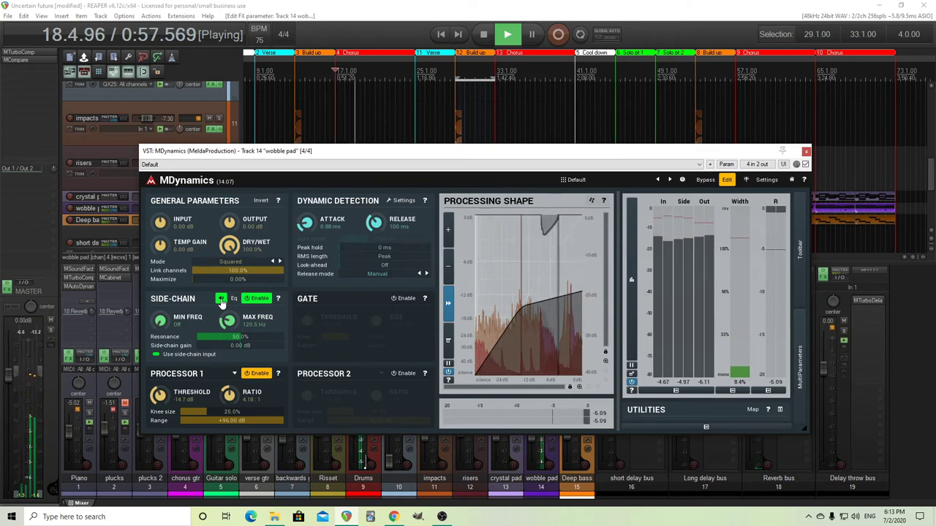
{"action": "left_click", "coordinate": [220, 299]}
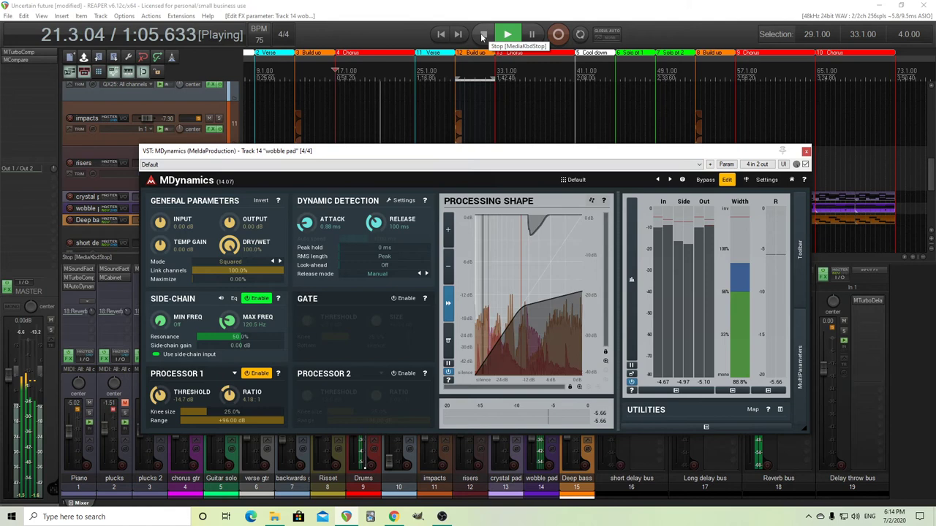
{"action": "left_click", "coordinate": [483, 34]}
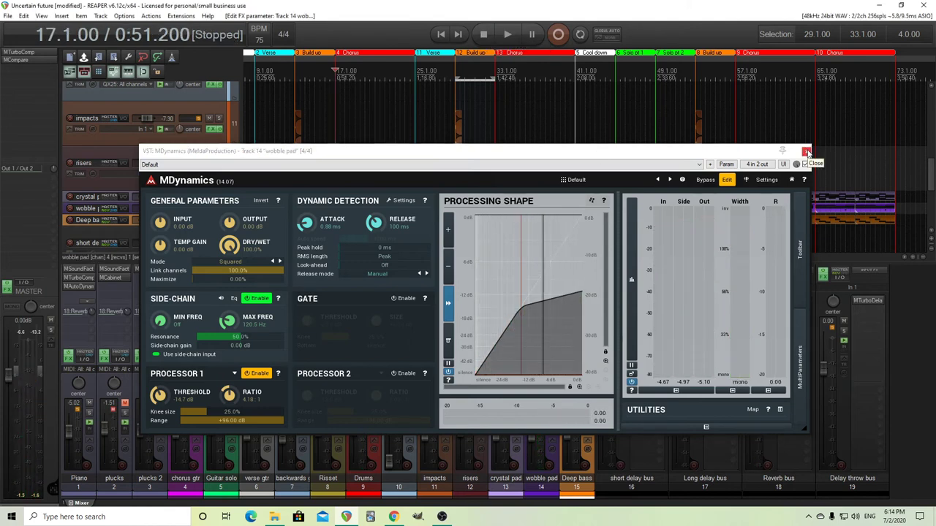
Close MDynamics, unsolo the wobble pad and risers tracks, and solo the Deep bass track
{"action": "left_click", "coordinate": [805, 152]}
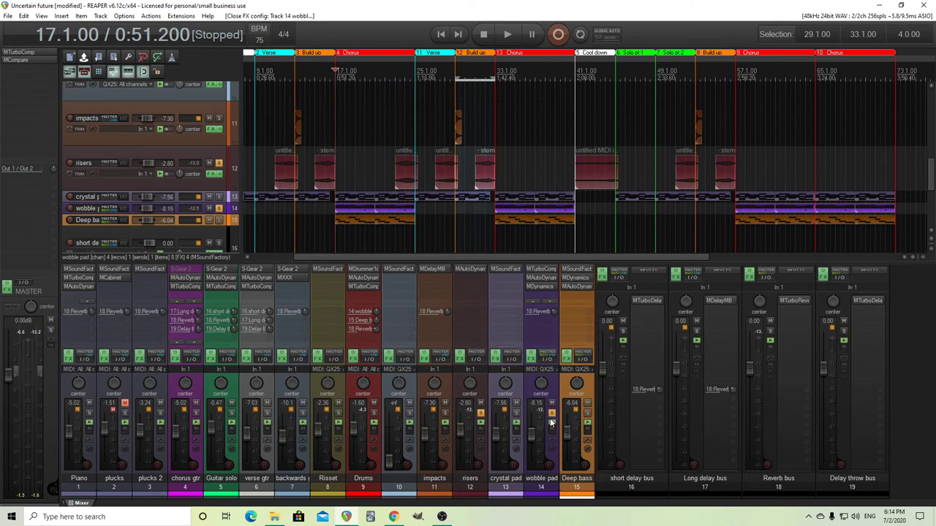
{"action": "left_click", "coordinate": [551, 302]}
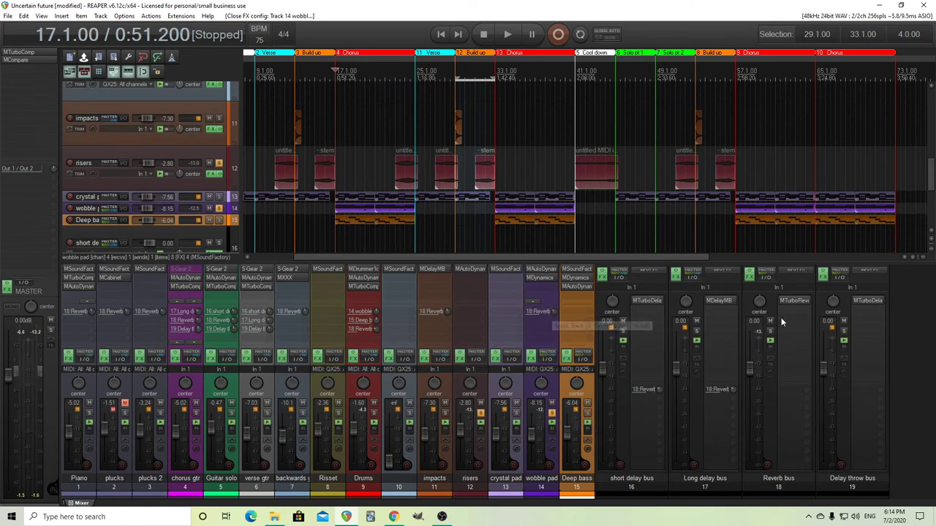
{"action": "left_click", "coordinate": [552, 416]}
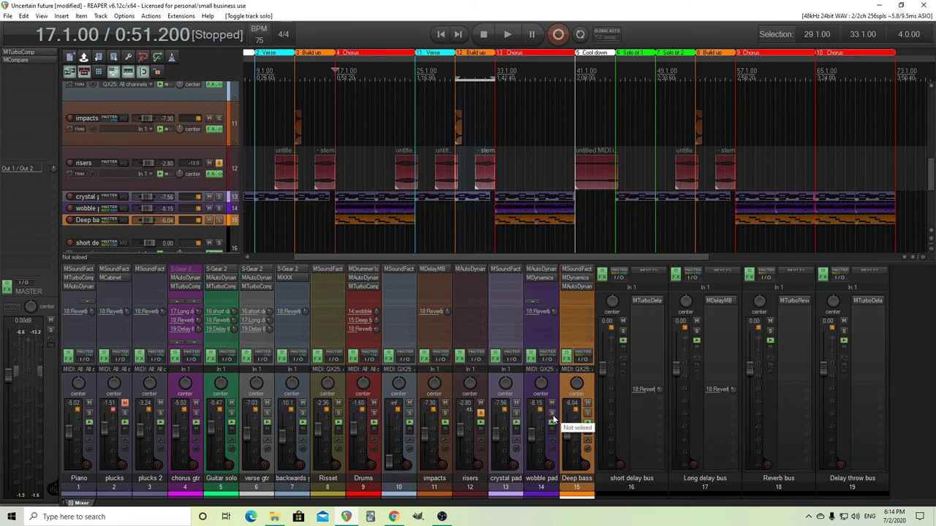
{"action": "left_click", "coordinate": [481, 415]}
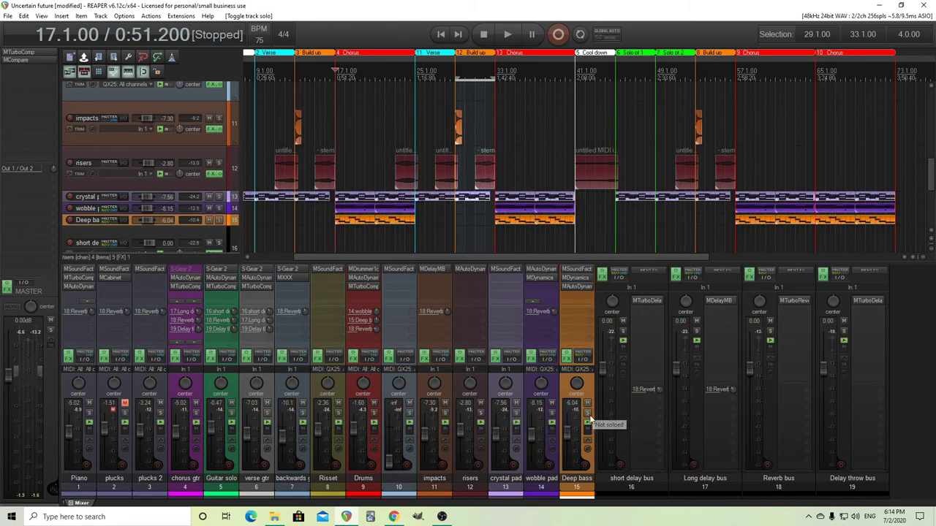
{"action": "left_click", "coordinate": [587, 413]}
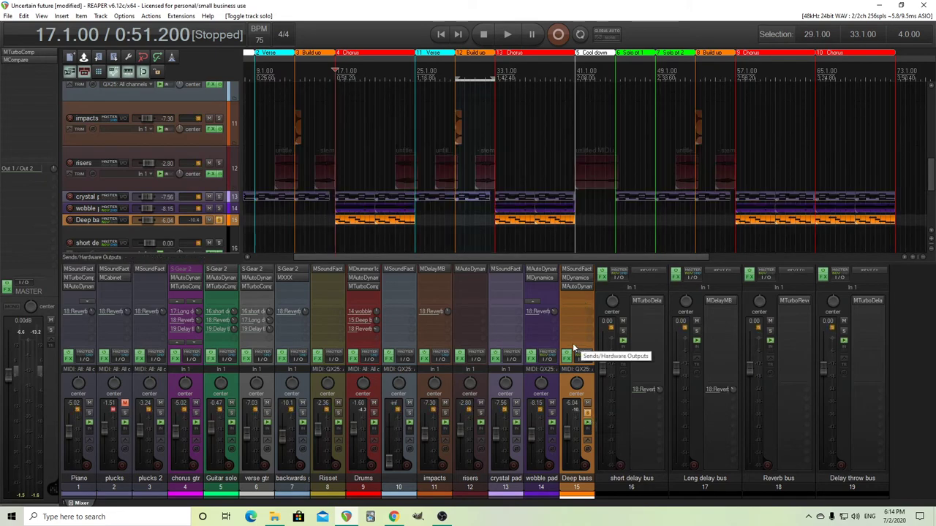
Open Deep bass's MSoundFactory, review its effects and 808 bass parameters, audition it, then close it
{"action": "left_click", "coordinate": [567, 269]}
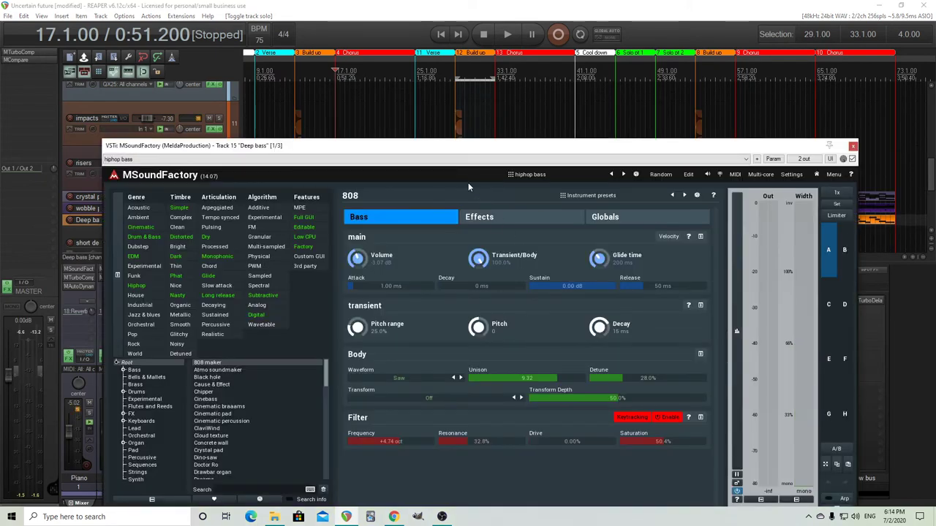
{"action": "left_click_drag", "start_coordinate": [442, 150], "coordinate": [399, 95]}
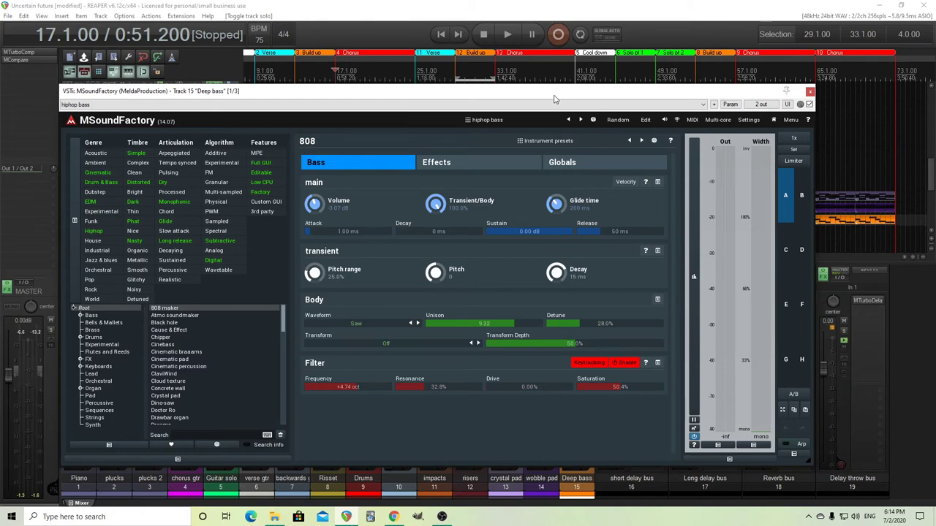
{"action": "mouse_move", "coordinate": [554, 99]}
{"action": "left_mouse_down"}
{"action": "mouse_move", "coordinate": [578, 359]}
{"action": "mouse_move", "coordinate": [589, 385]}
{"action": "mouse_move", "coordinate": [550, 118]}
{"action": "left_mouse_up"}
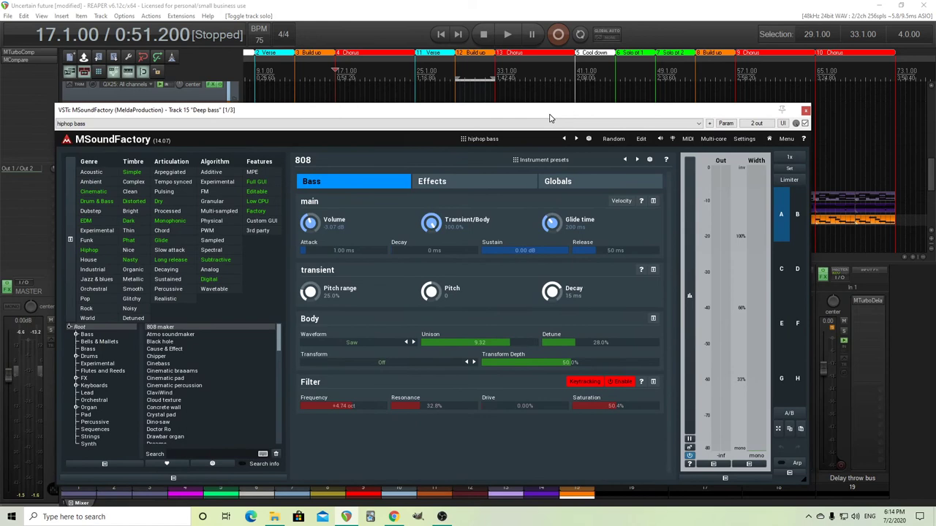
{"action": "left_click", "coordinate": [492, 186]}
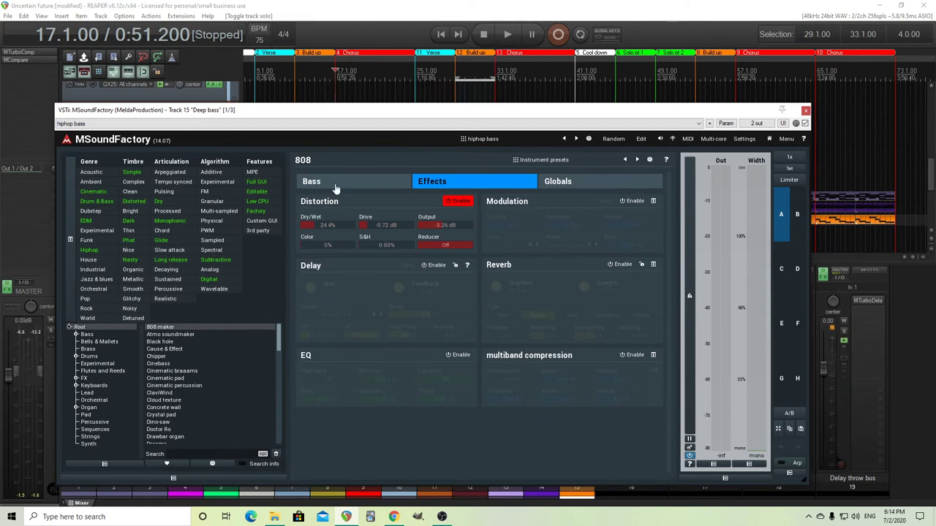
{"action": "left_click", "coordinate": [335, 188]}
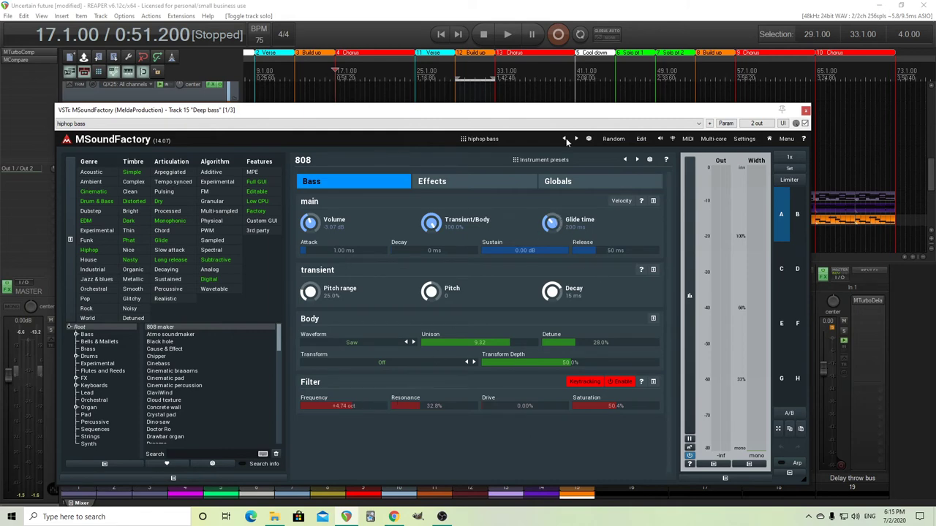
{"action": "left_click", "coordinate": [508, 35]}
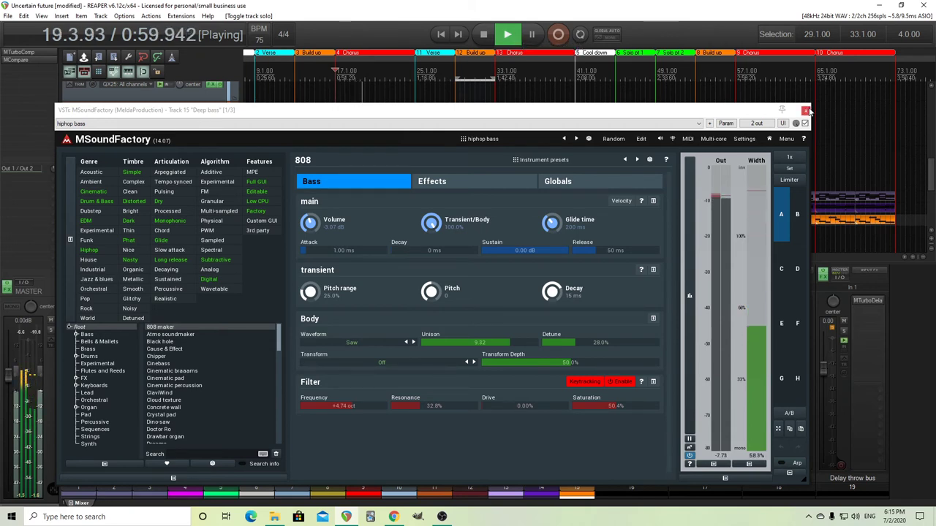
{"action": "left_click", "coordinate": [806, 112]}
Stop playback, review the Deep bass MDynamics compressor (-15.7 dB threshold, 4.18:1), then bring up MAutoDynamicEq
{"action": "key", "text": "space"}
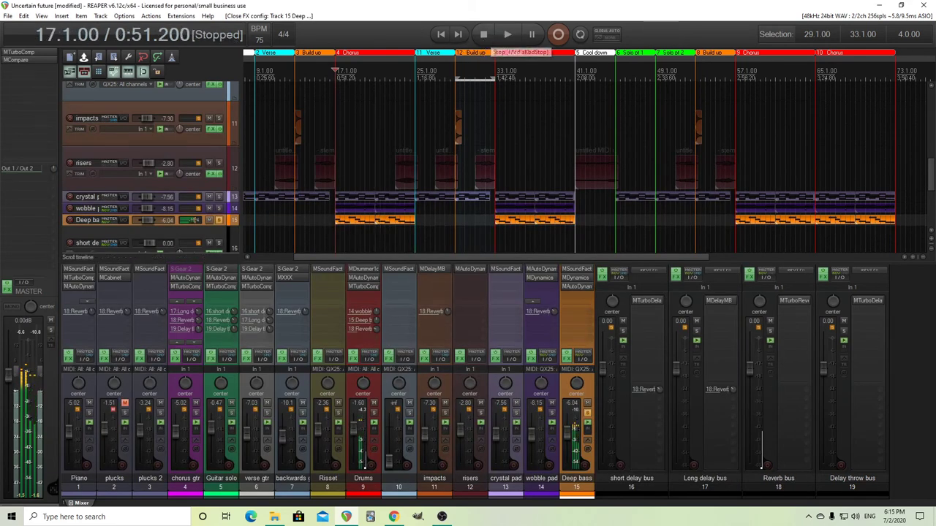
{"action": "left_click", "coordinate": [576, 279]}
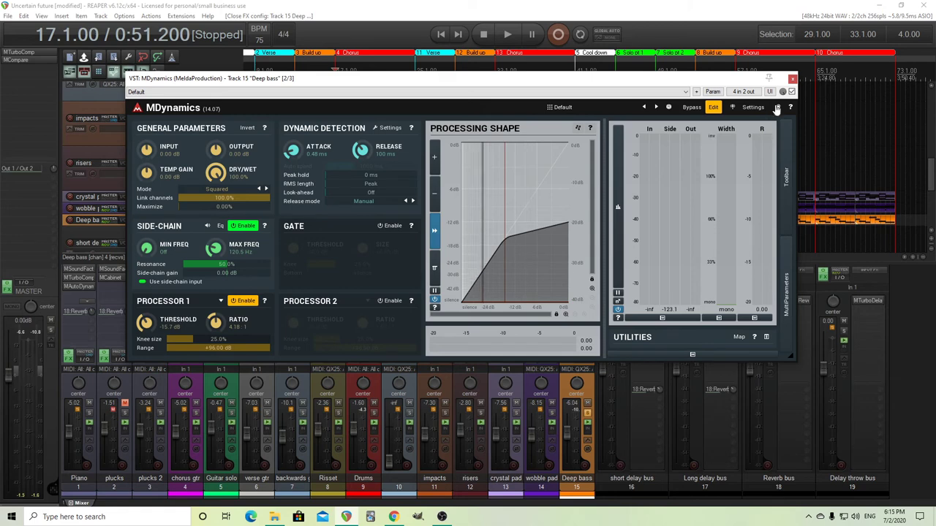
{"action": "left_click", "coordinate": [792, 78]}
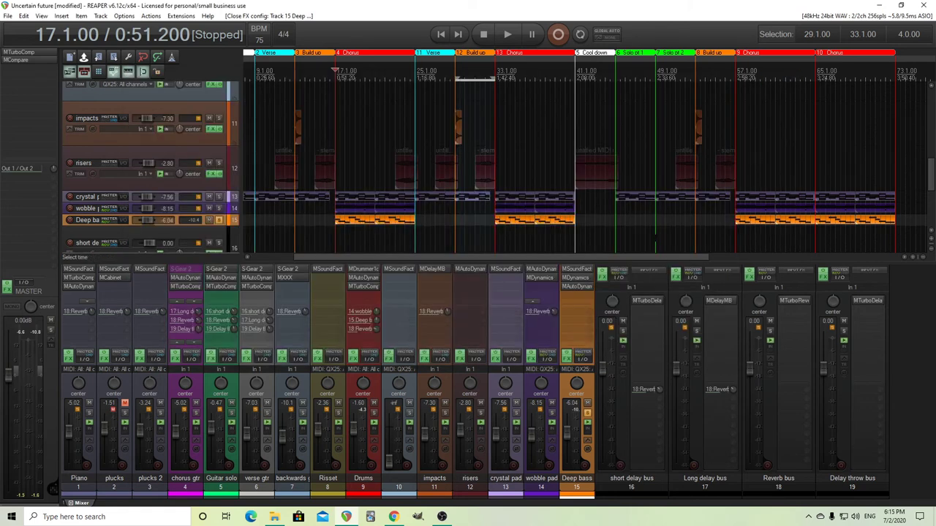
{"action": "left_click", "coordinate": [579, 288]}
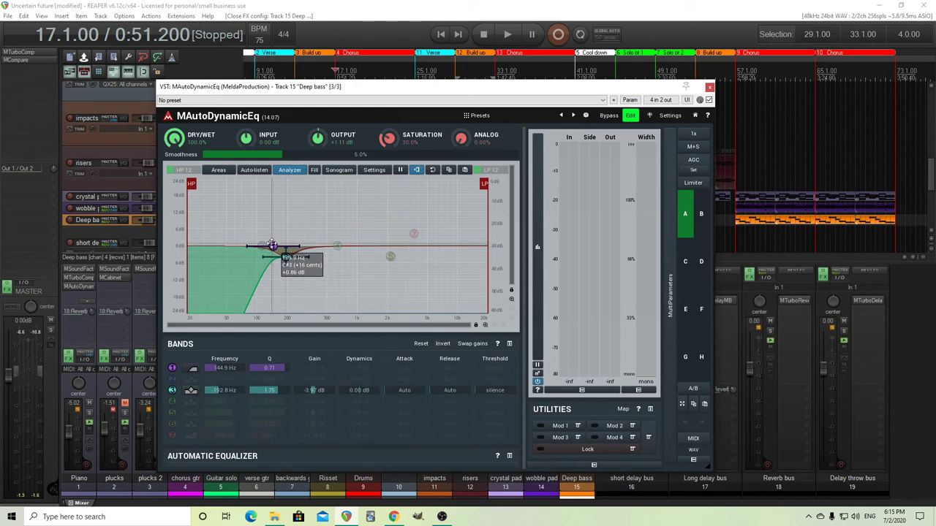
{"action": "left_click", "coordinate": [192, 371]}
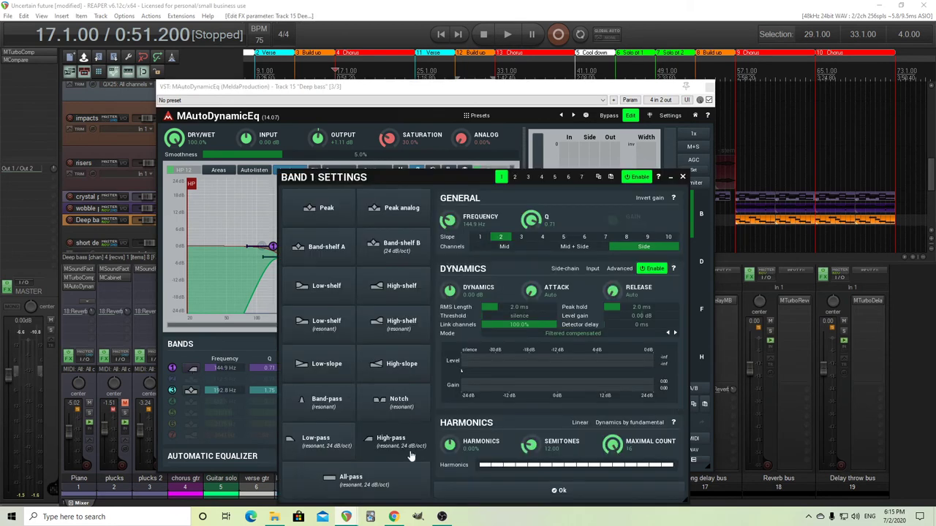
{"action": "left_click", "coordinate": [682, 178]}
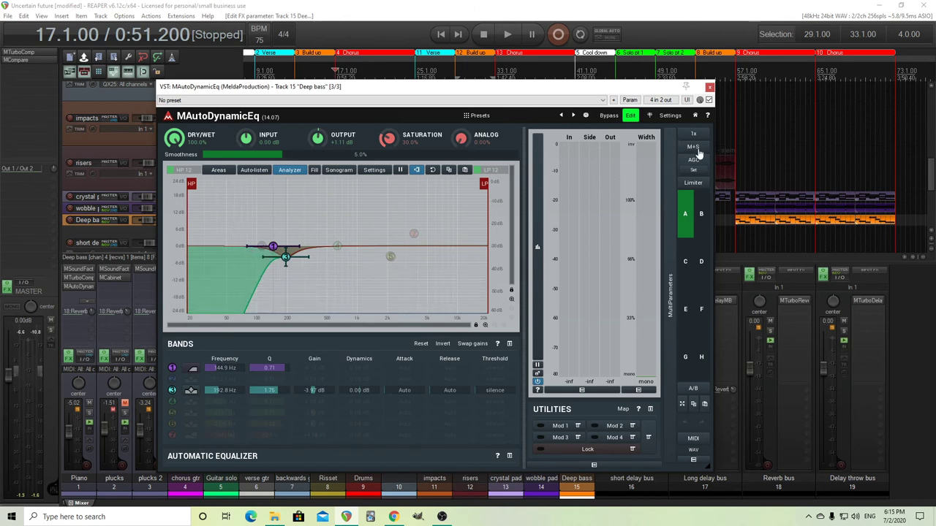
{"action": "left_click", "coordinate": [191, 369]}
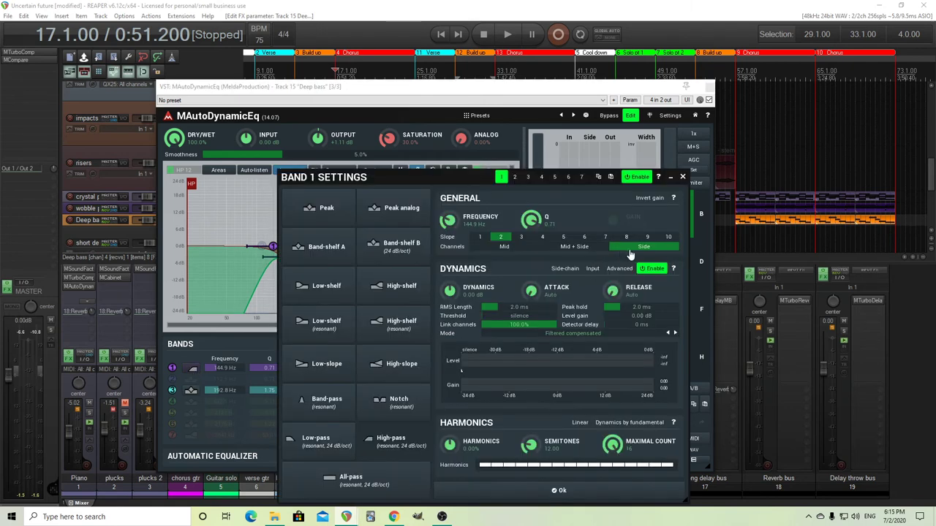
{"action": "left_click", "coordinate": [682, 178]}
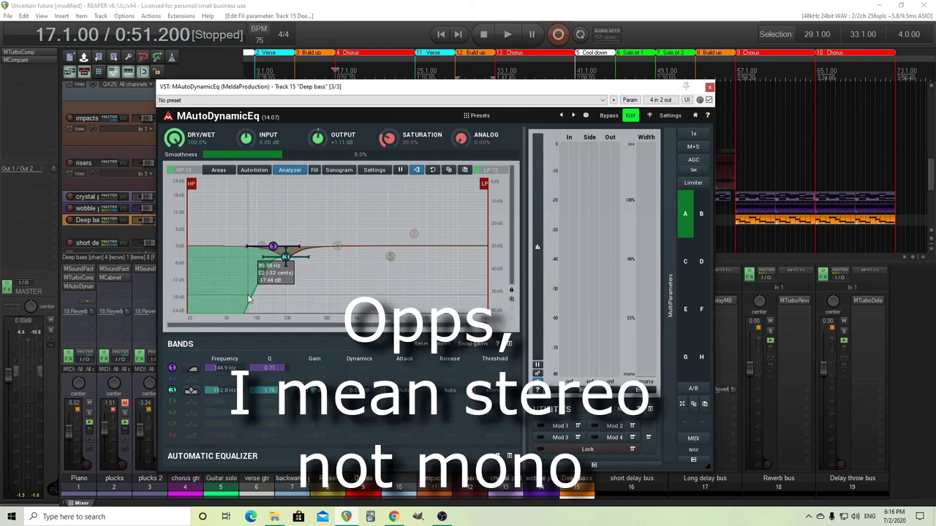
Close the dynamic EQ, solo the wobble pad with the Deep bass, and play them together
{"action": "left_click", "coordinate": [709, 87]}
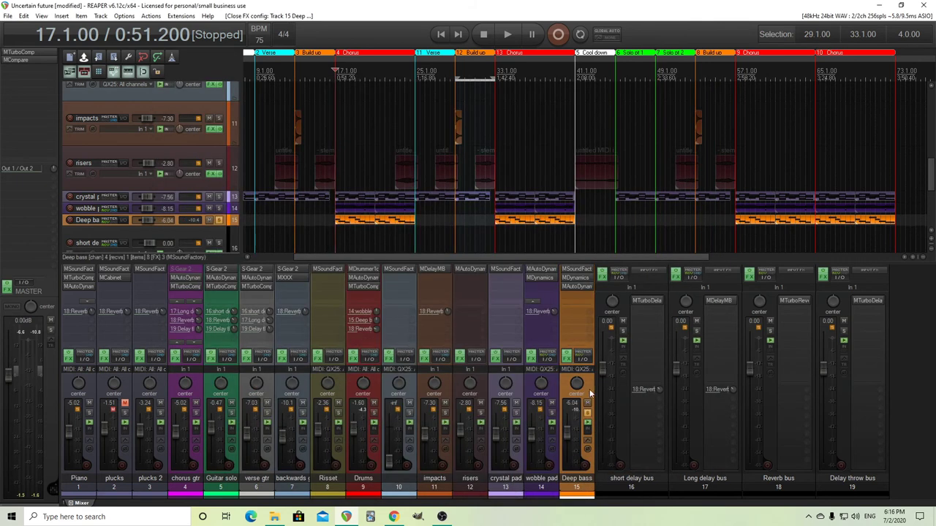
{"action": "left_click", "coordinate": [552, 414]}
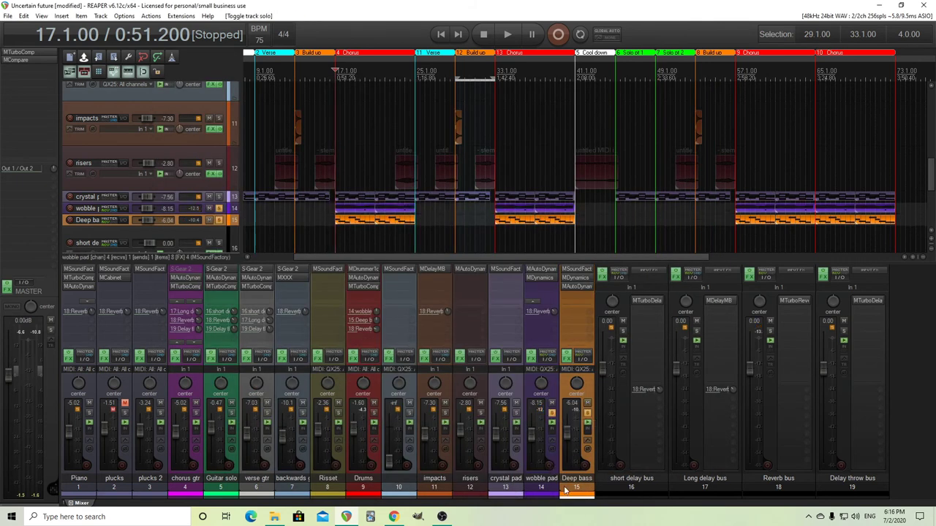
{"action": "left_click", "coordinate": [516, 40]}
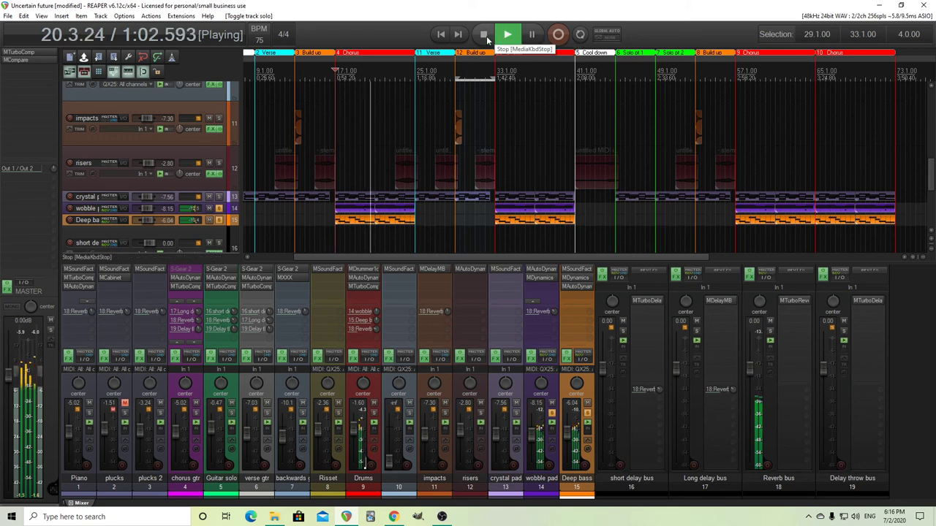
{"action": "left_click", "coordinate": [484, 35]}
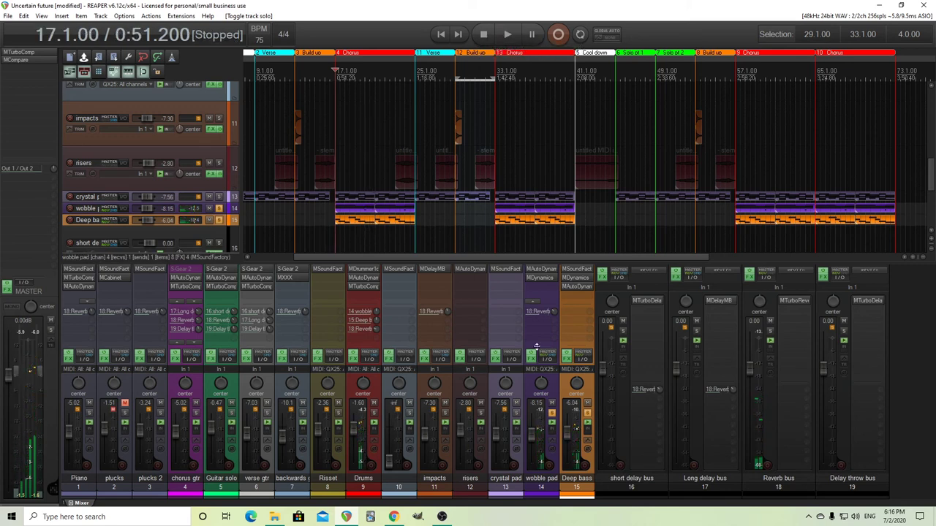
Unsolo the wobble pad and Deep bass, then solo the Risset, risers and impacts tracks
{"action": "left_click", "coordinate": [553, 414]}
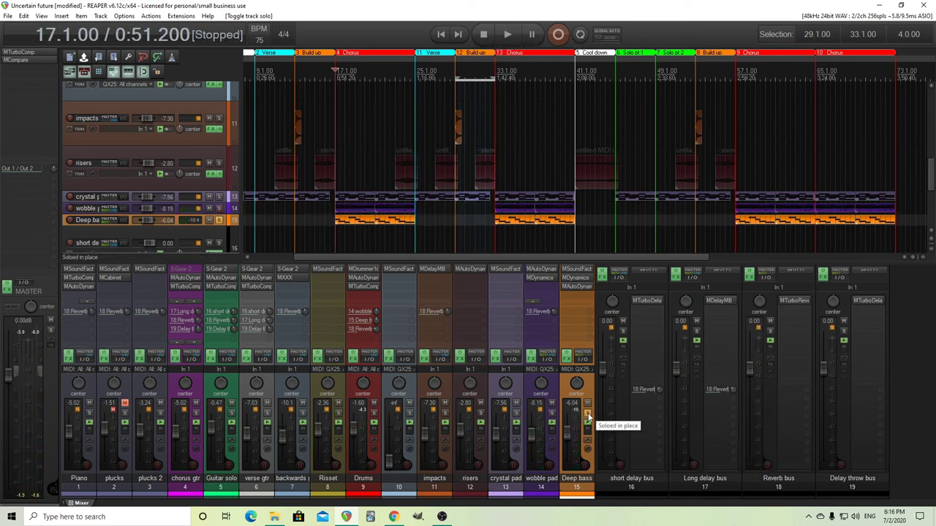
{"action": "left_click", "coordinate": [587, 413]}
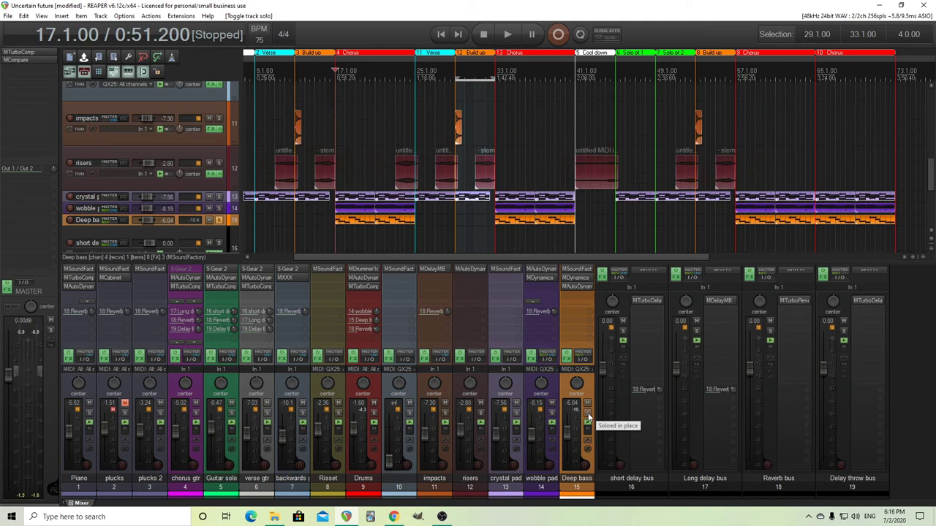
{"action": "left_click", "coordinate": [341, 418]}
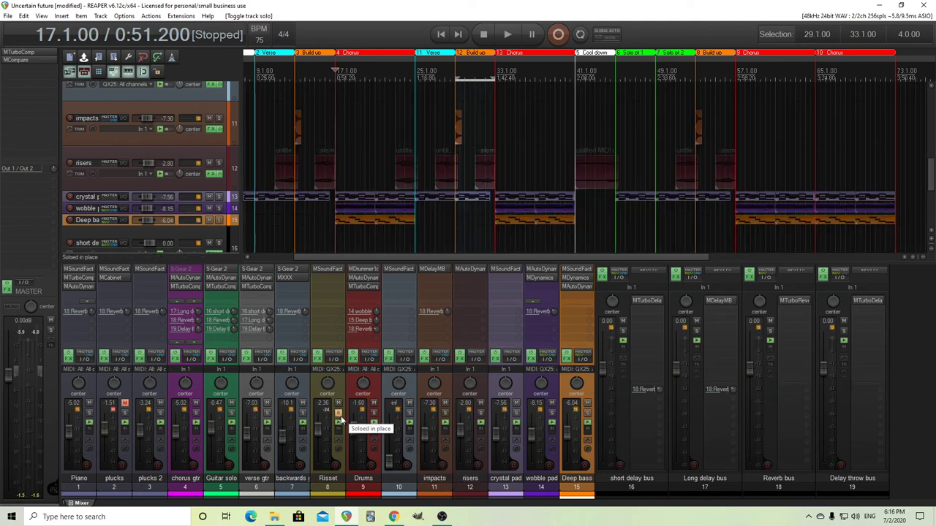
{"action": "left_click", "coordinate": [480, 415]}
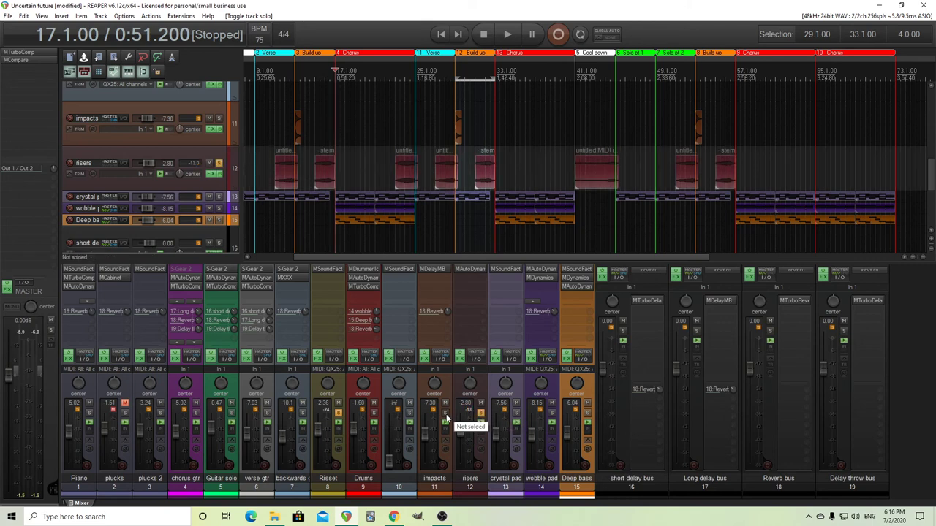
{"action": "left_click", "coordinate": [444, 415]}
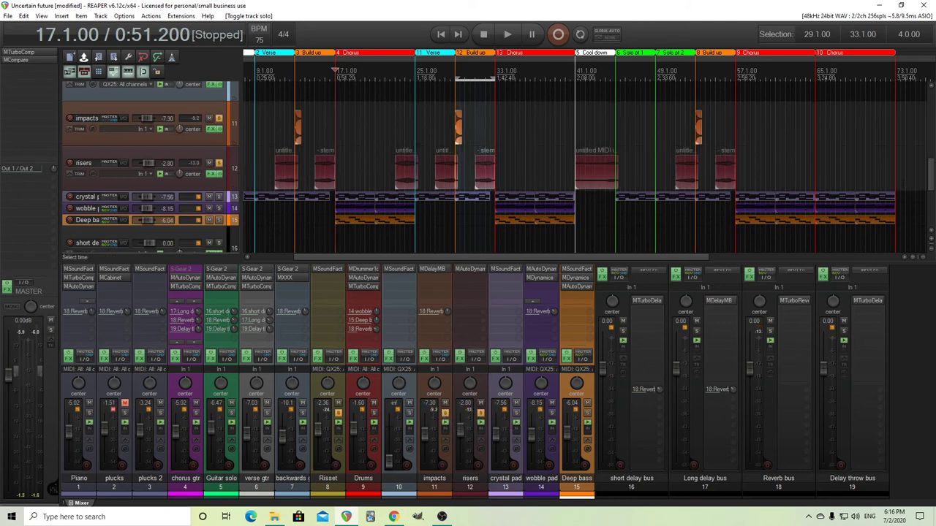
{"action": "left_click_drag", "start_coordinate": [931, 175], "coordinate": [930, 157]}
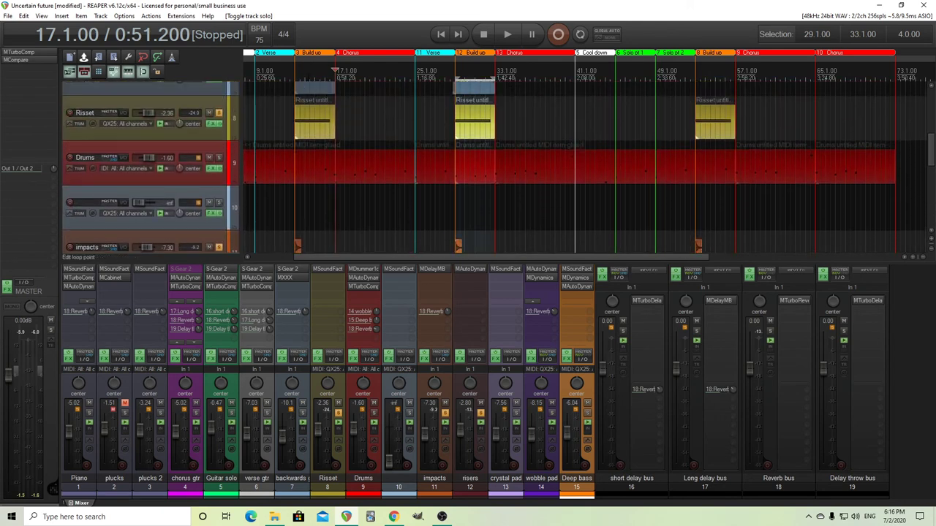
Play the soloed transition tracks from the Build up at bar 13, then show the Deep bass MSoundFactory
{"action": "key", "text": "bracketleft"}
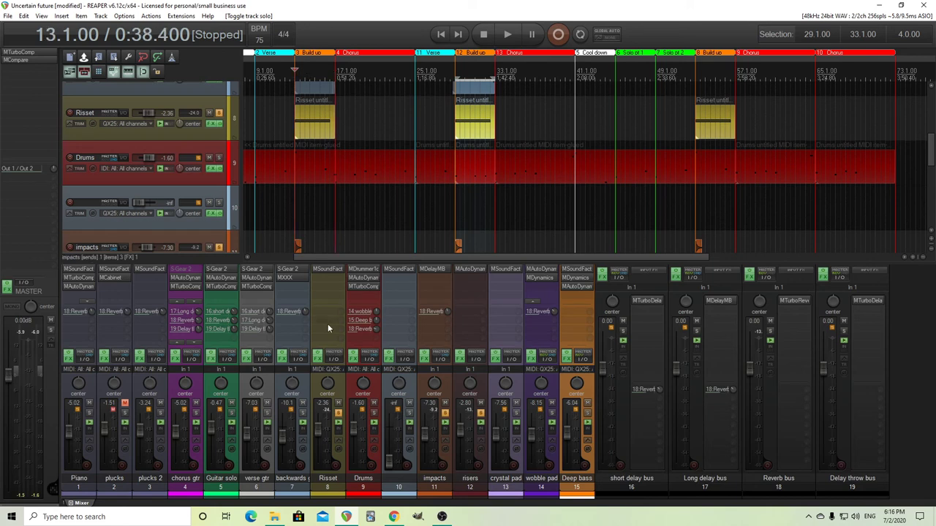
{"action": "left_click", "coordinate": [508, 34]}
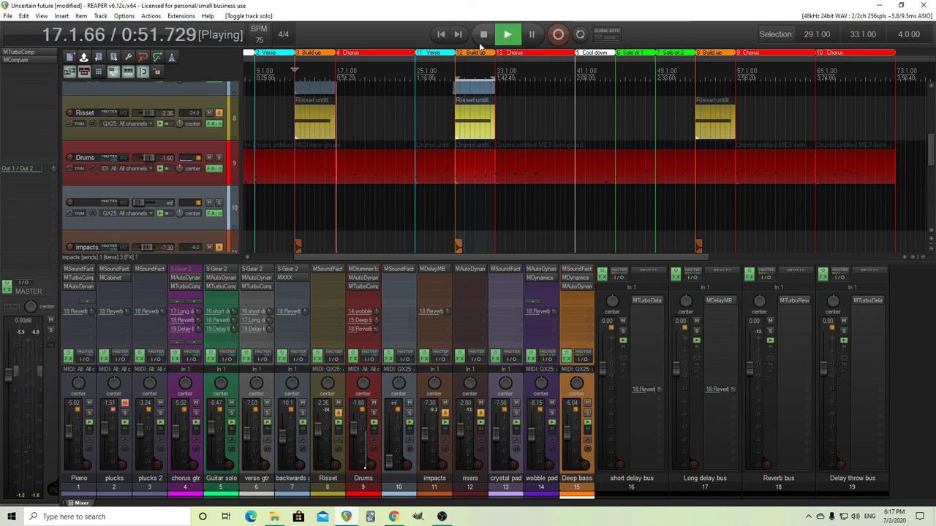
{"action": "left_click", "coordinate": [483, 36]}
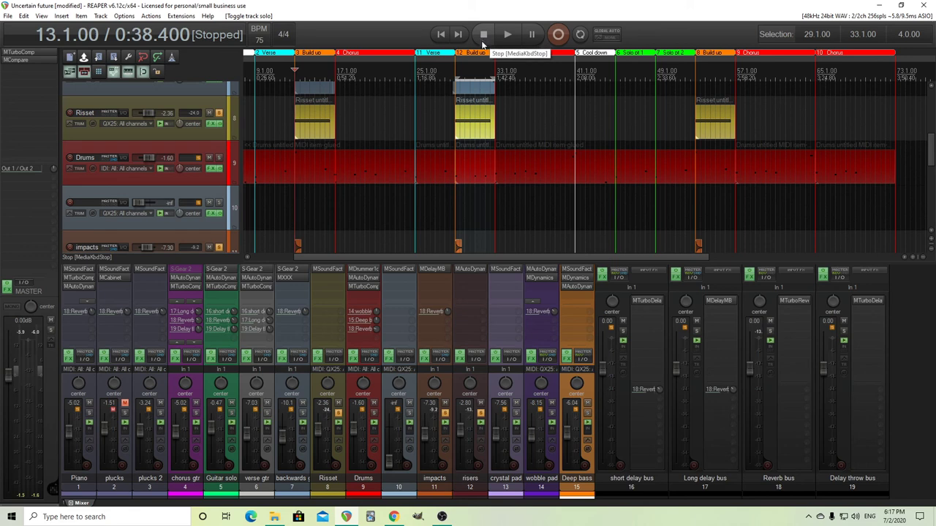
{"action": "left_click", "coordinate": [576, 269]}
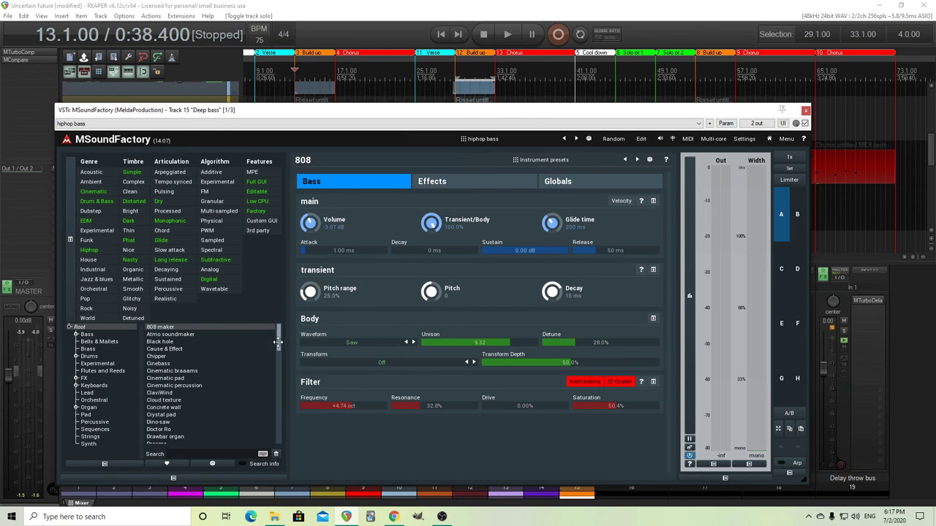
Scroll through the Deep bass MSoundFactory instrument list, then close the plugin window
{"action": "left_click_drag", "start_coordinate": [277, 341], "coordinate": [288, 437]}
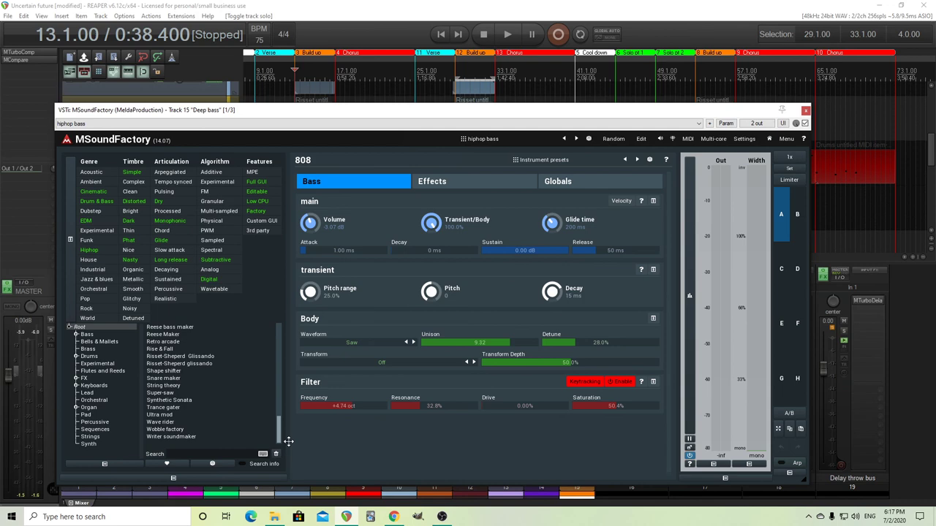
{"action": "left_click_drag", "start_coordinate": [288, 441], "coordinate": [265, 333]}
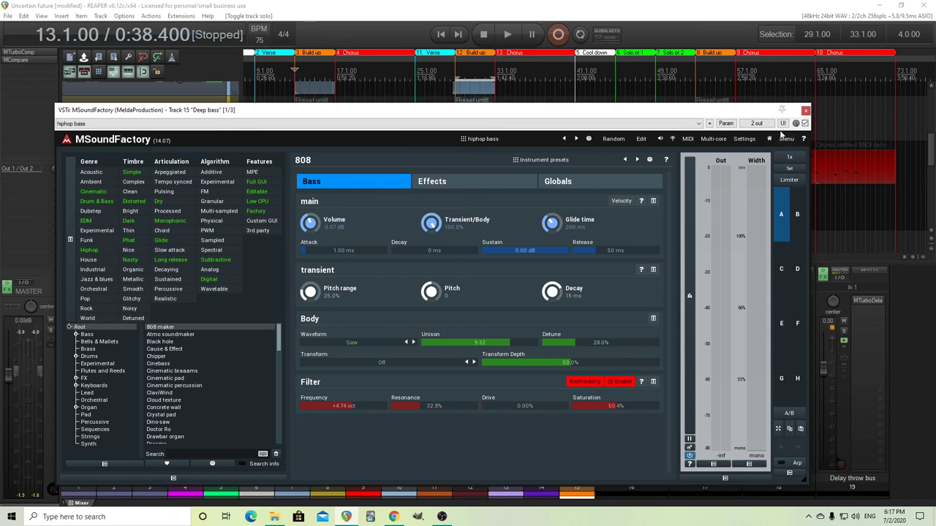
{"action": "left_click", "coordinate": [805, 110]}
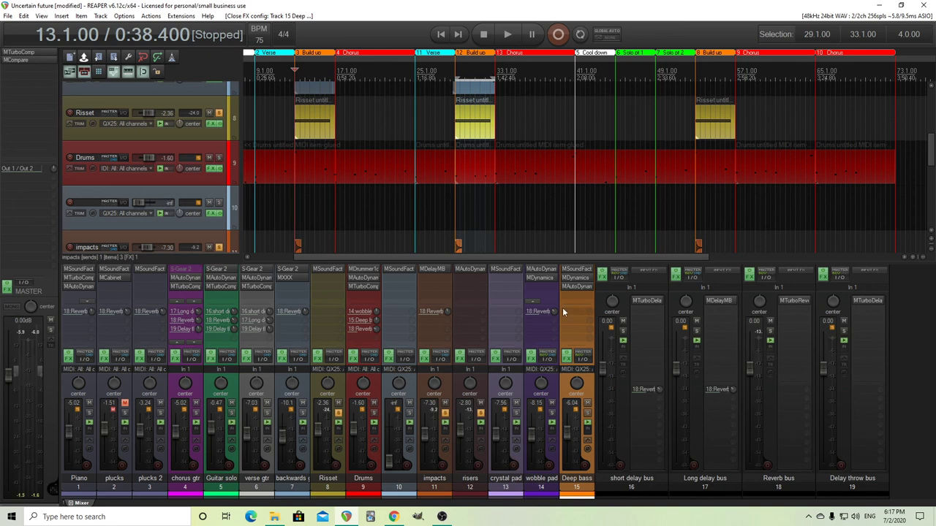
{"action": "scroll", "coordinate": [535, 302], "scroll_direction": "up", "scroll_amount": 2}
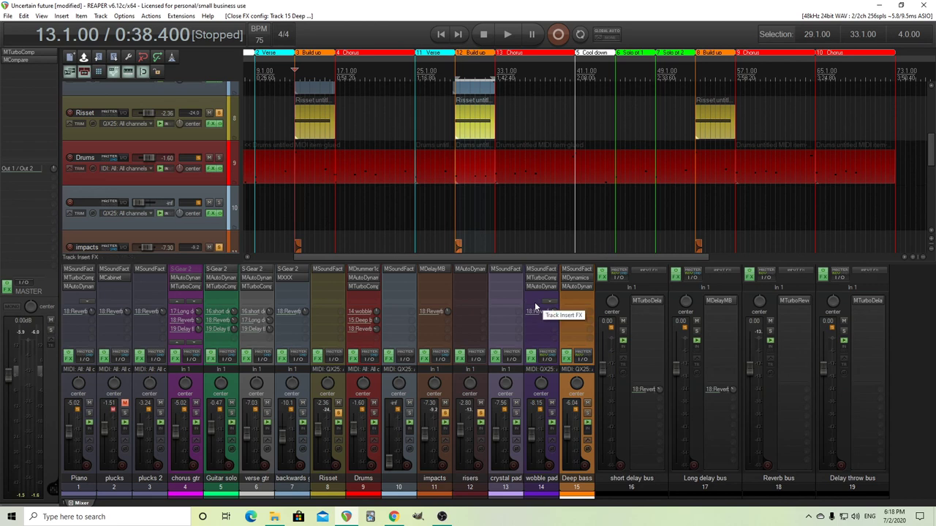